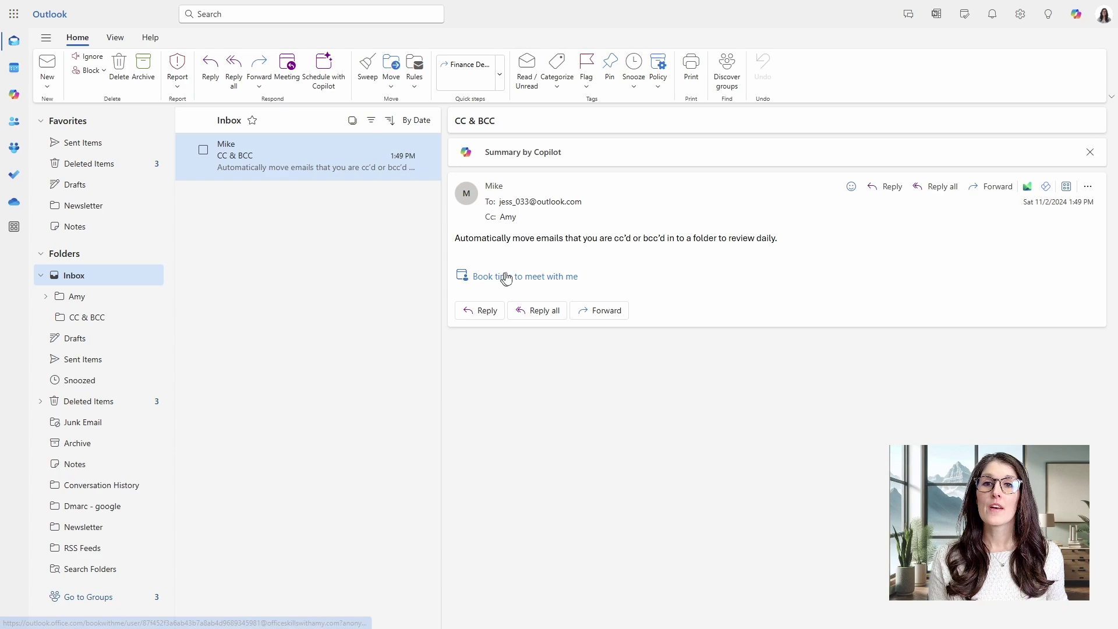
Create a new mail rule named CCBCC with the condition 'I'm not on the To line'
click(416, 87)
click(464, 126)
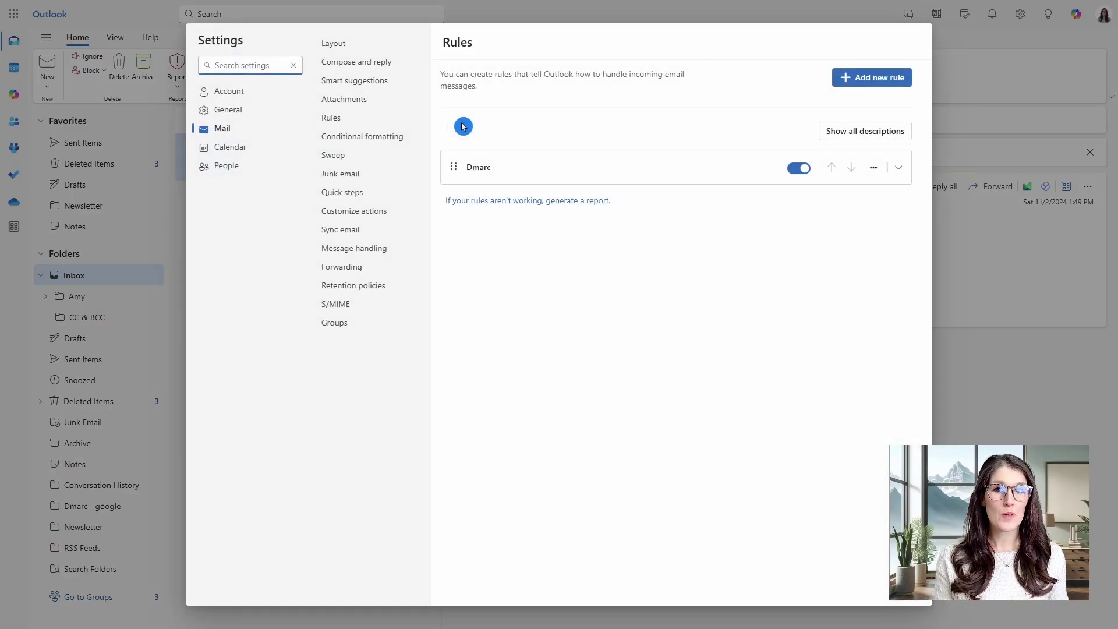
click(871, 79)
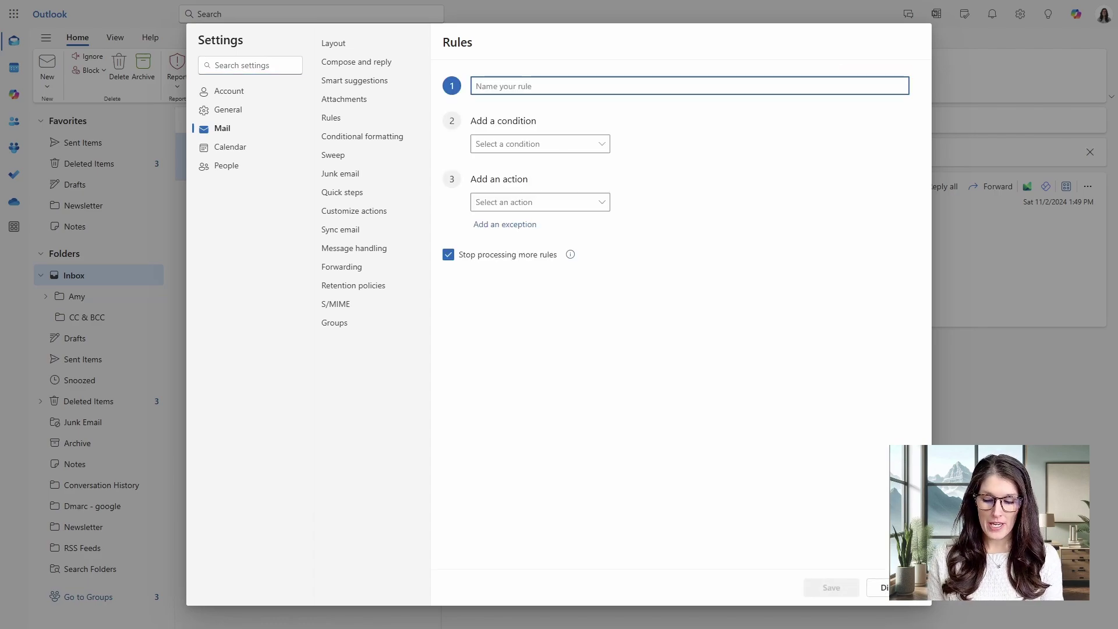
text(C)
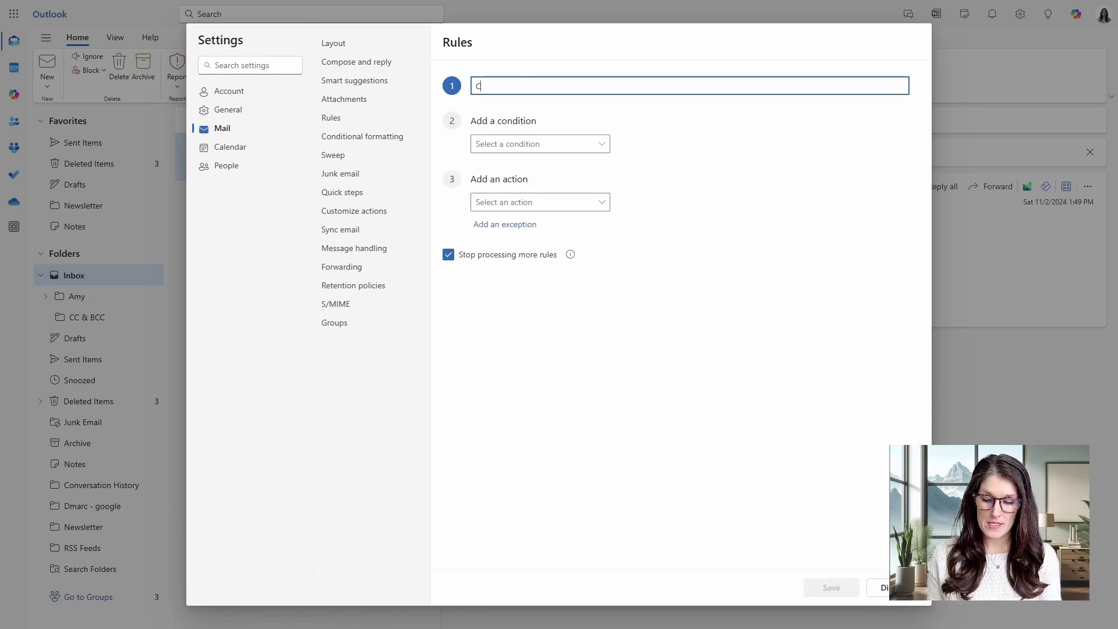
text(CBCC)
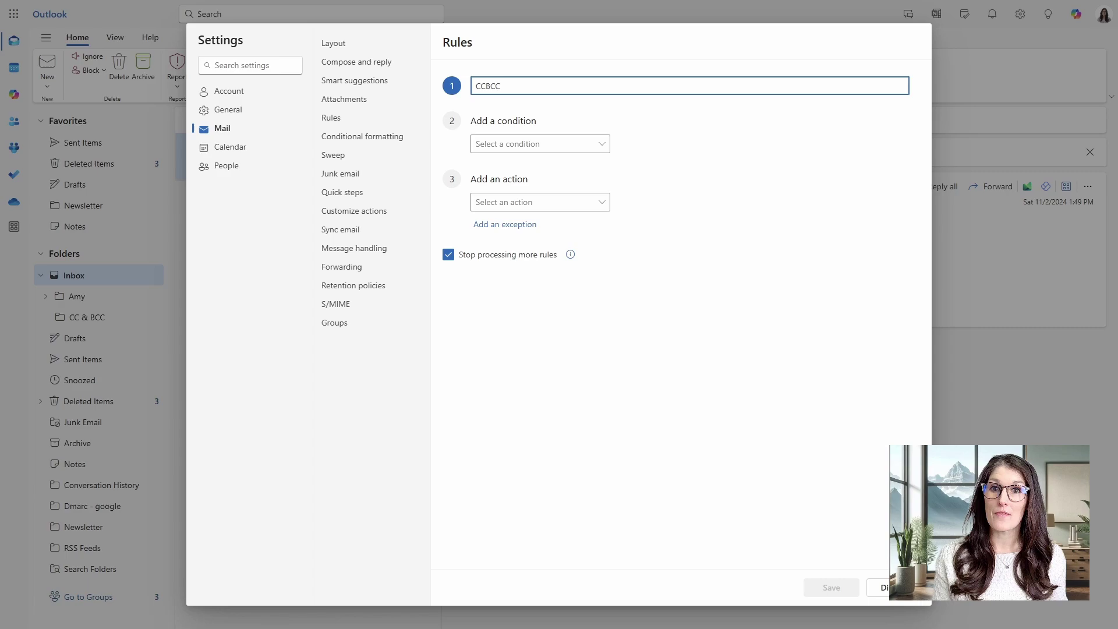
click(598, 151)
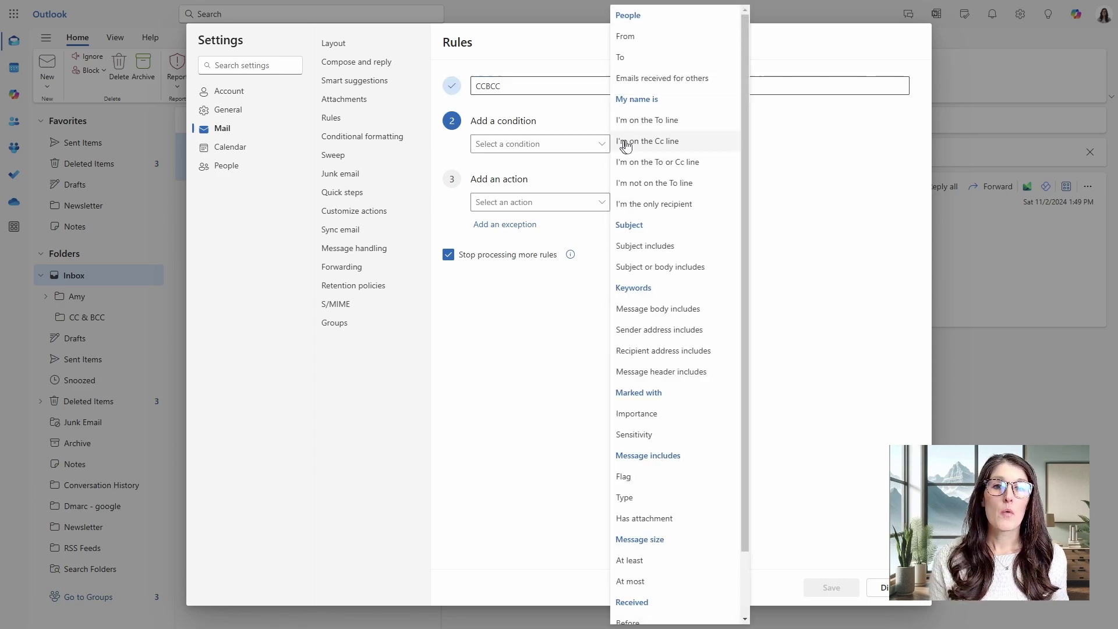
click(652, 184)
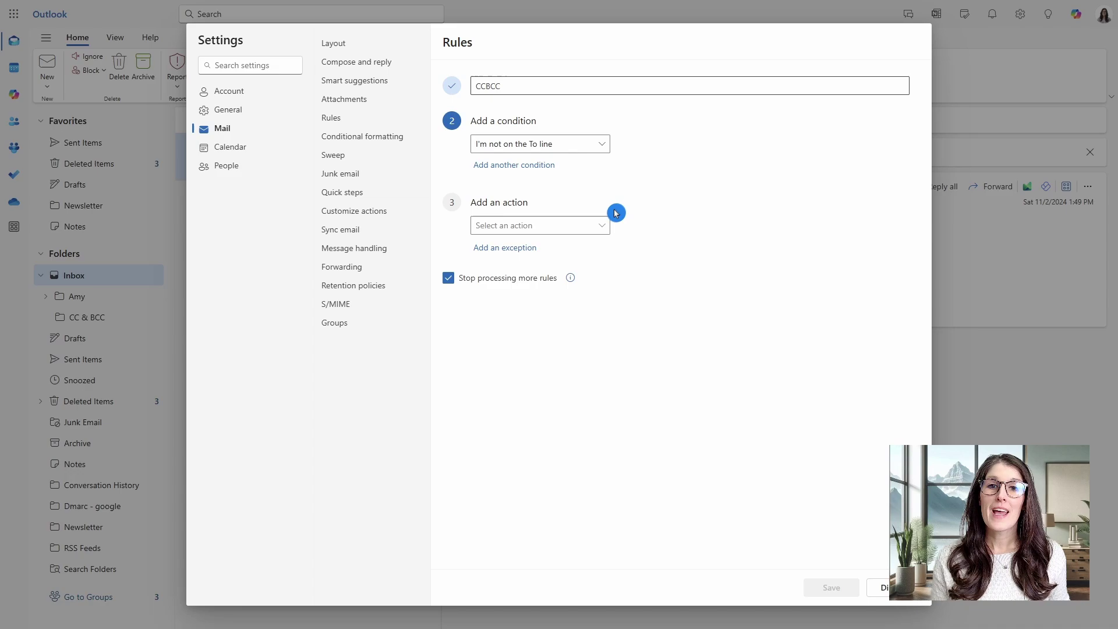
Set the CCBCC rule to move matching mail to the CC & BCC folder, with Run rule now checked
click(603, 227)
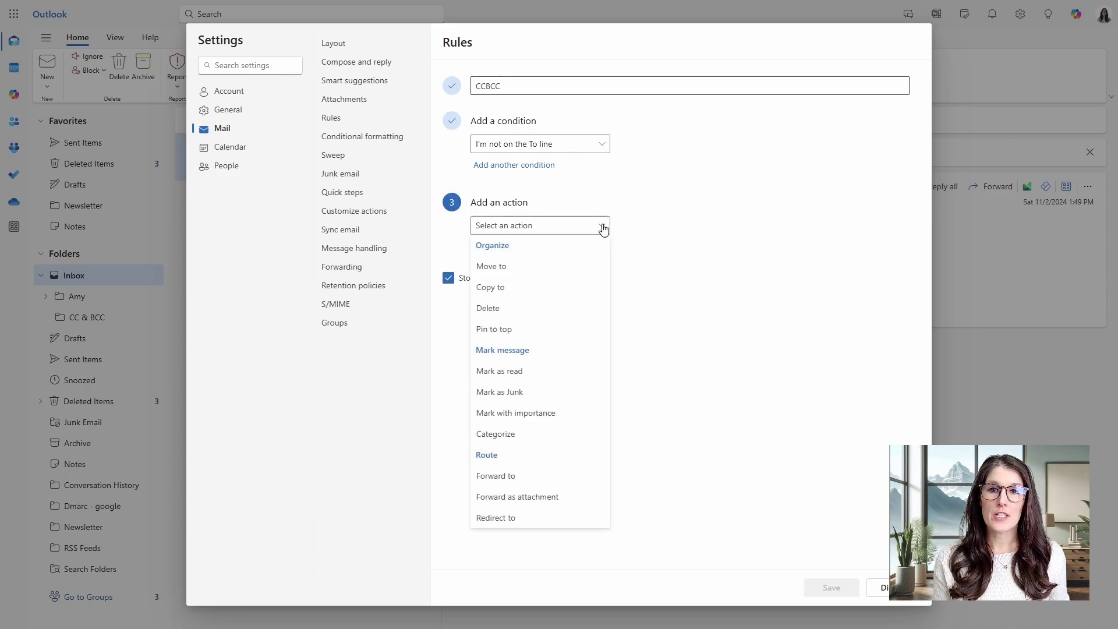
click(514, 267)
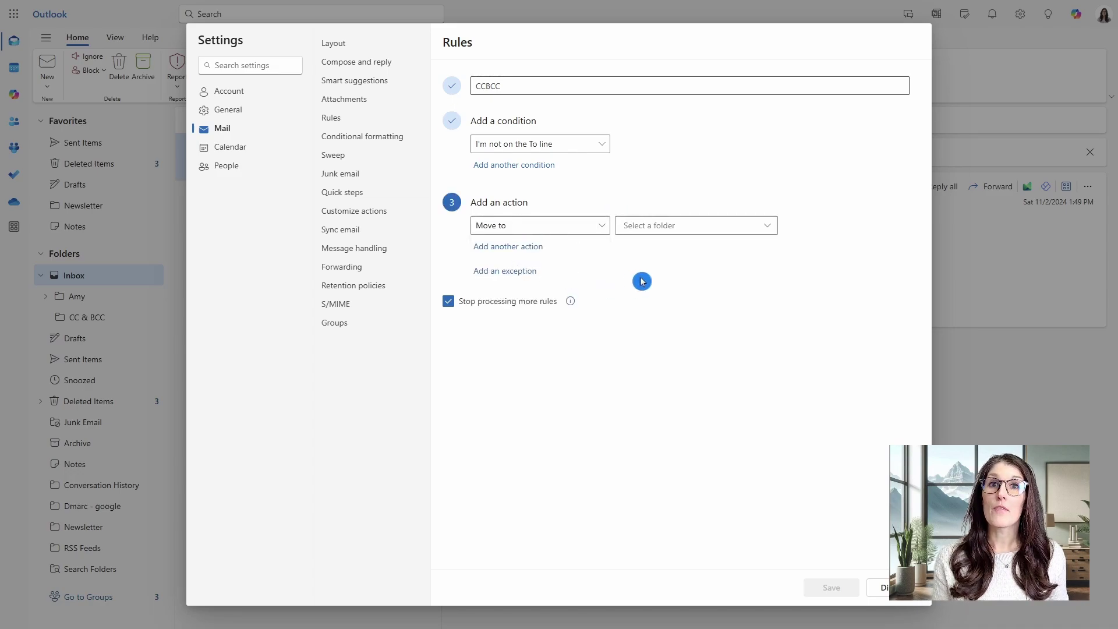
click(744, 231)
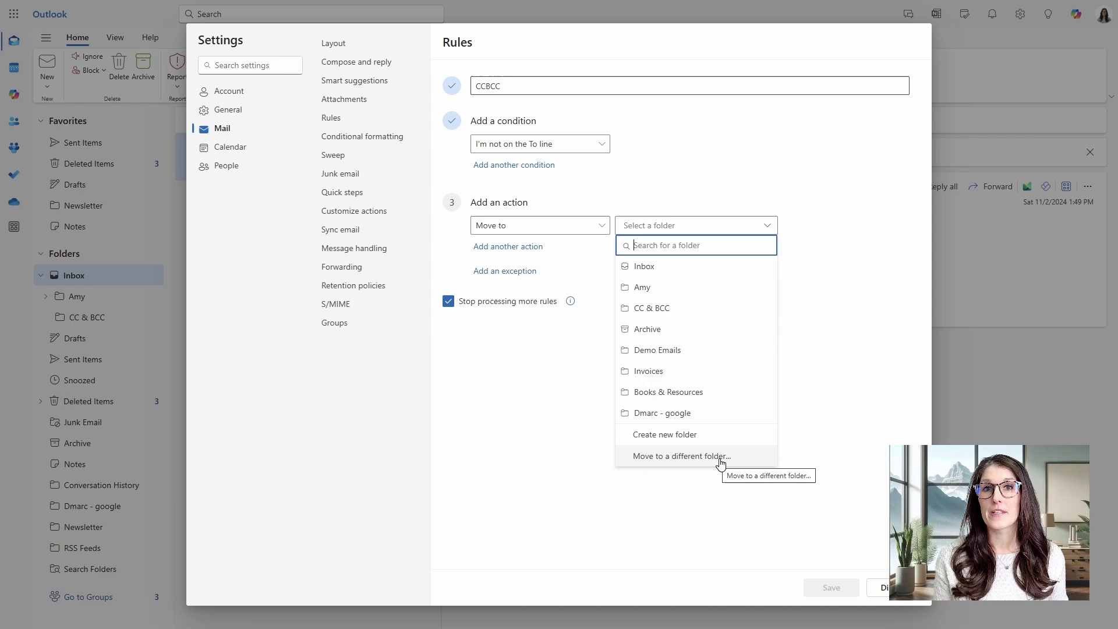
click(679, 315)
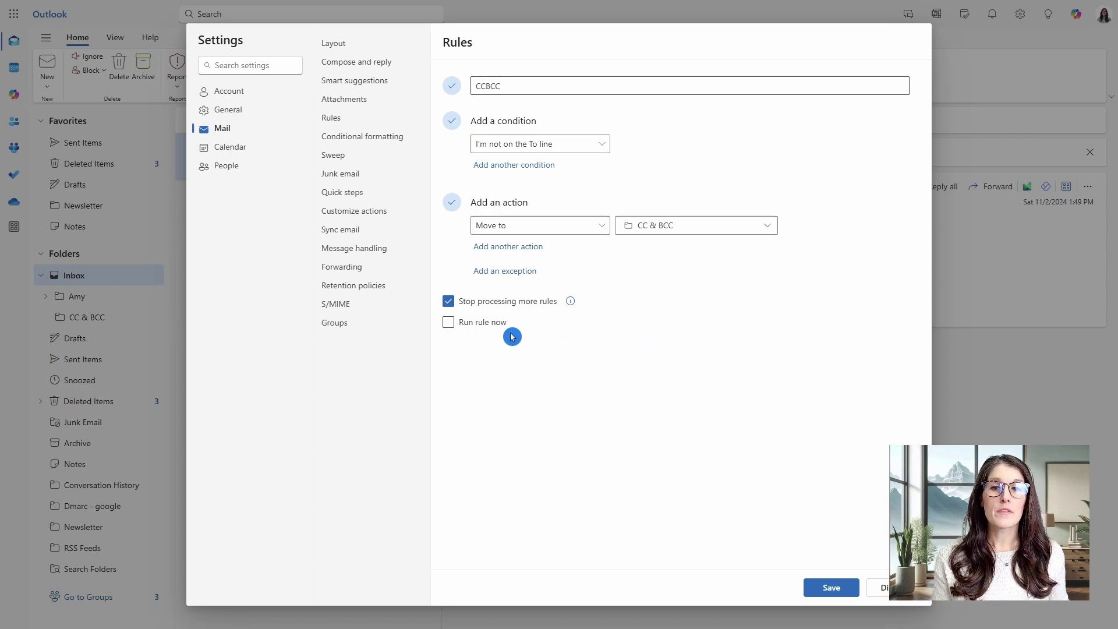
click(450, 325)
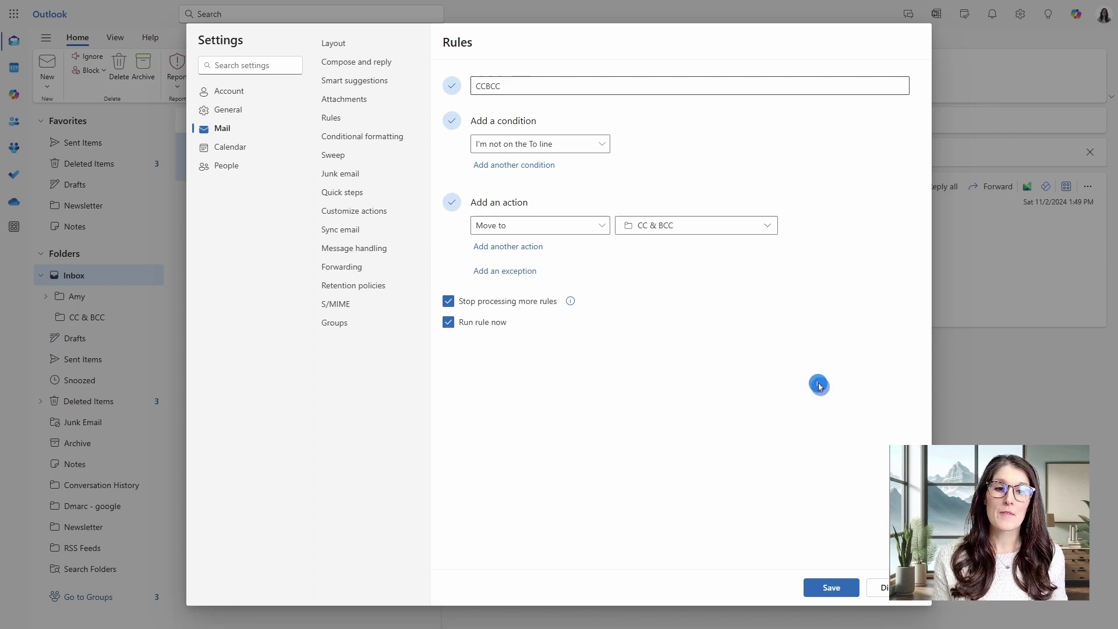
Save the CCBCC rule and check the moved message in the CC & BCC folder
click(831, 588)
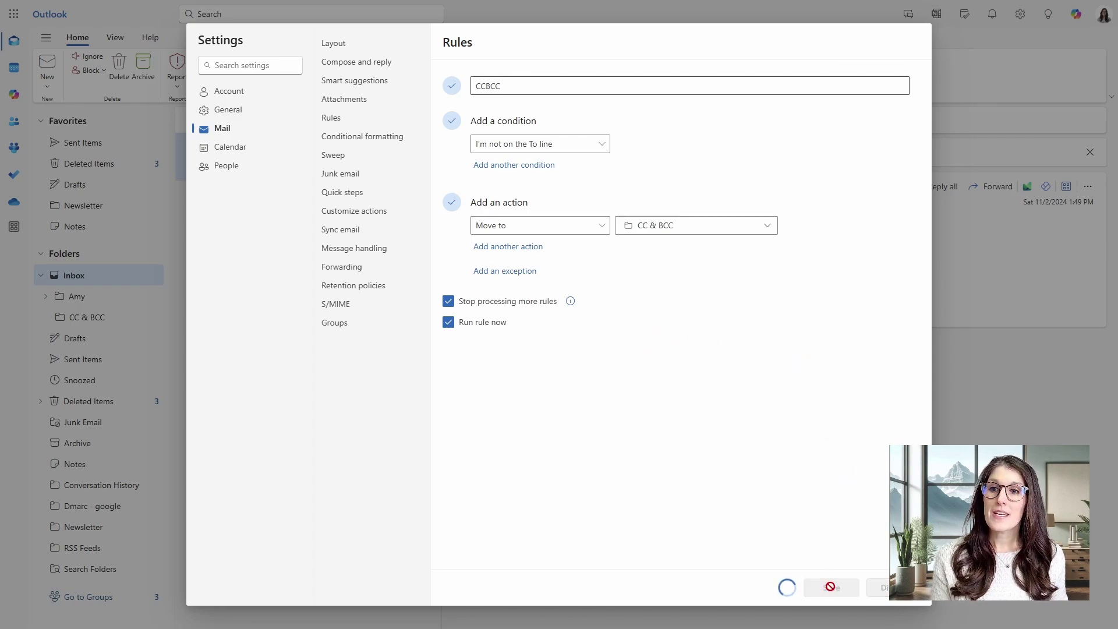
click(1007, 326)
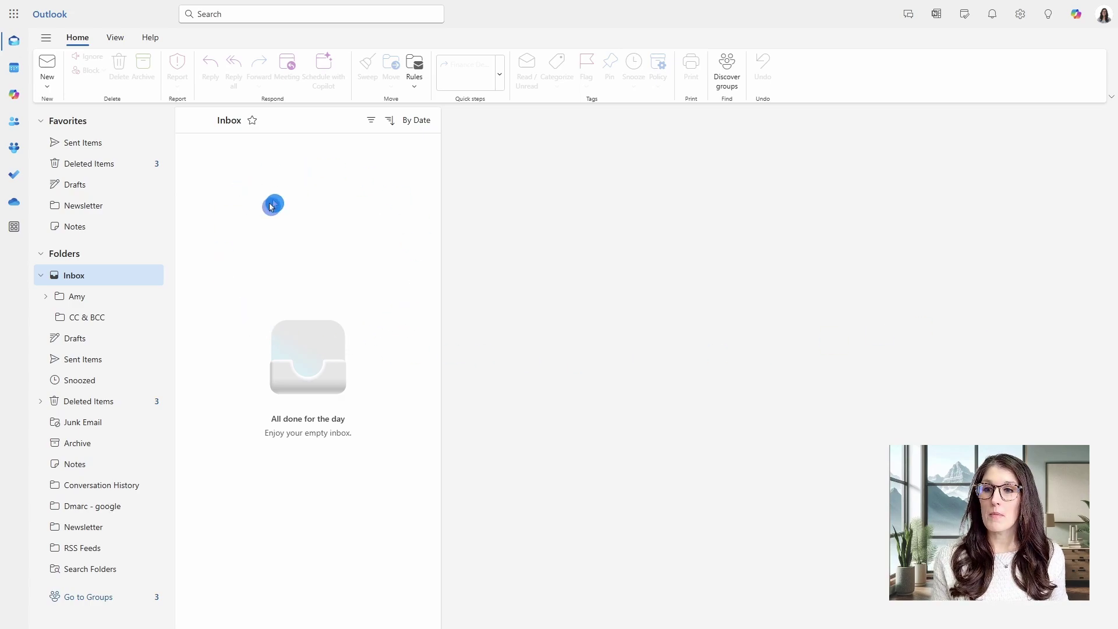
click(114, 322)
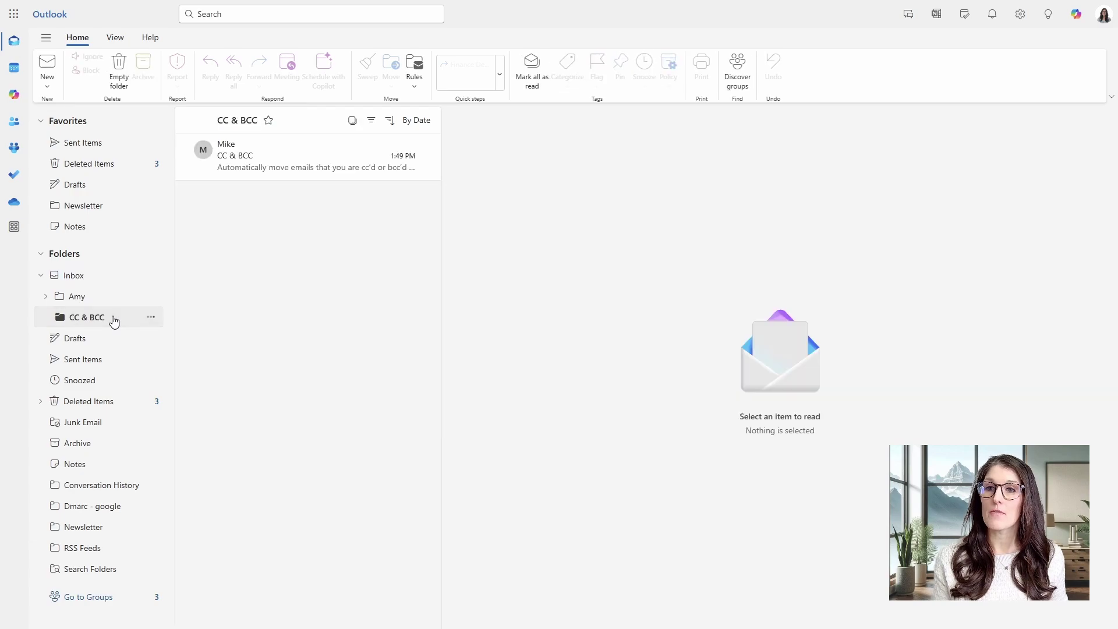
click(365, 154)
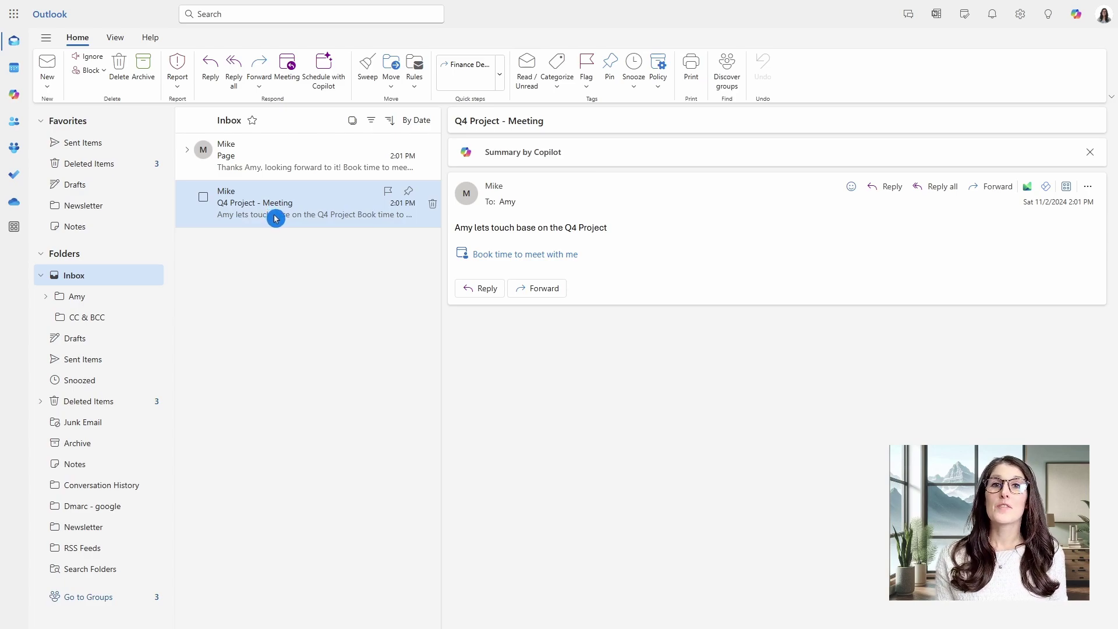
Create rule PIN: subject or body includes 'Q4 Project', pin to top, run now, and save
click(419, 77)
click(443, 124)
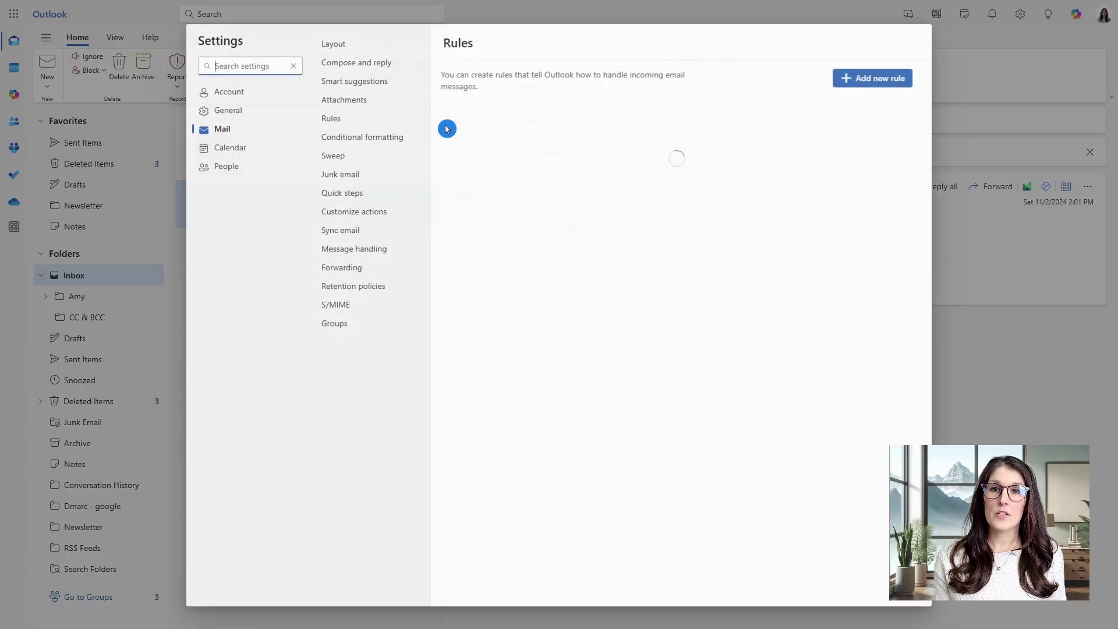
click(846, 79)
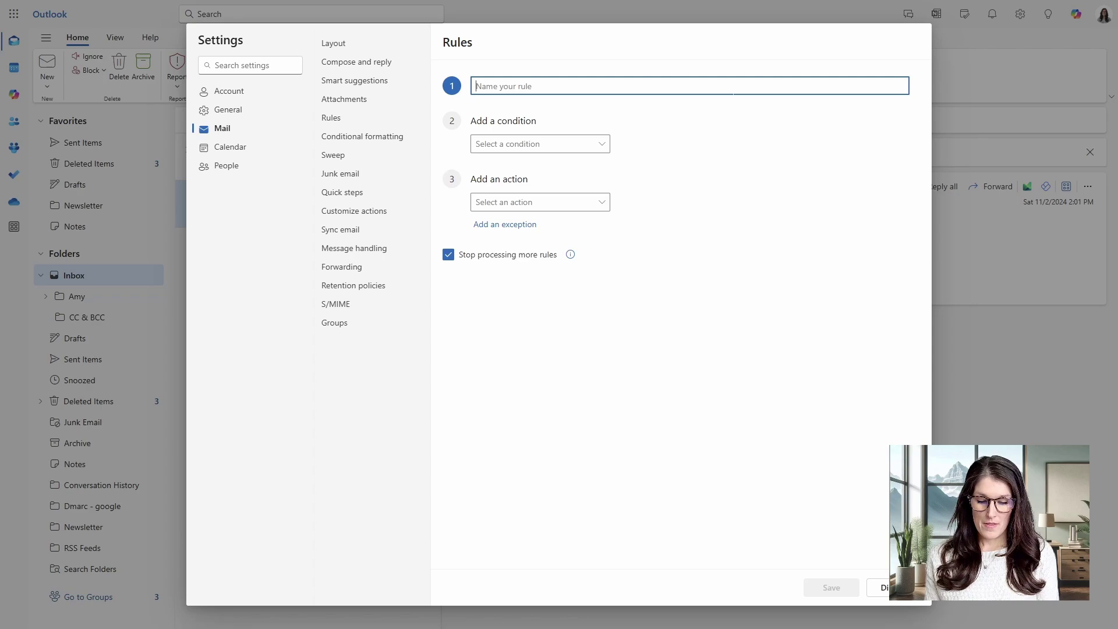
text(PIN)
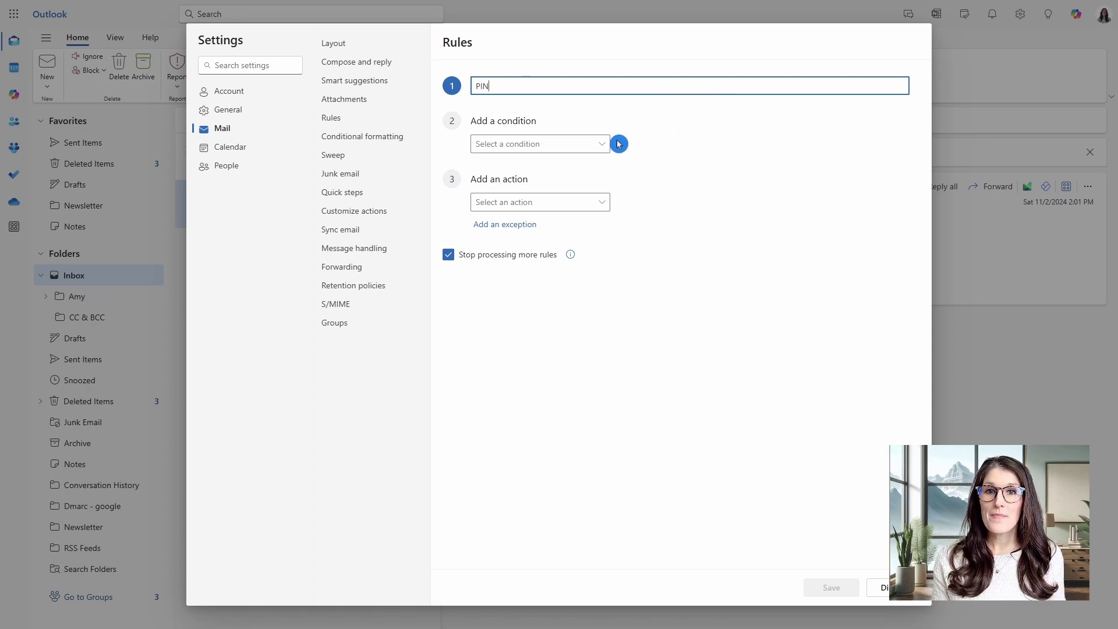
click(584, 144)
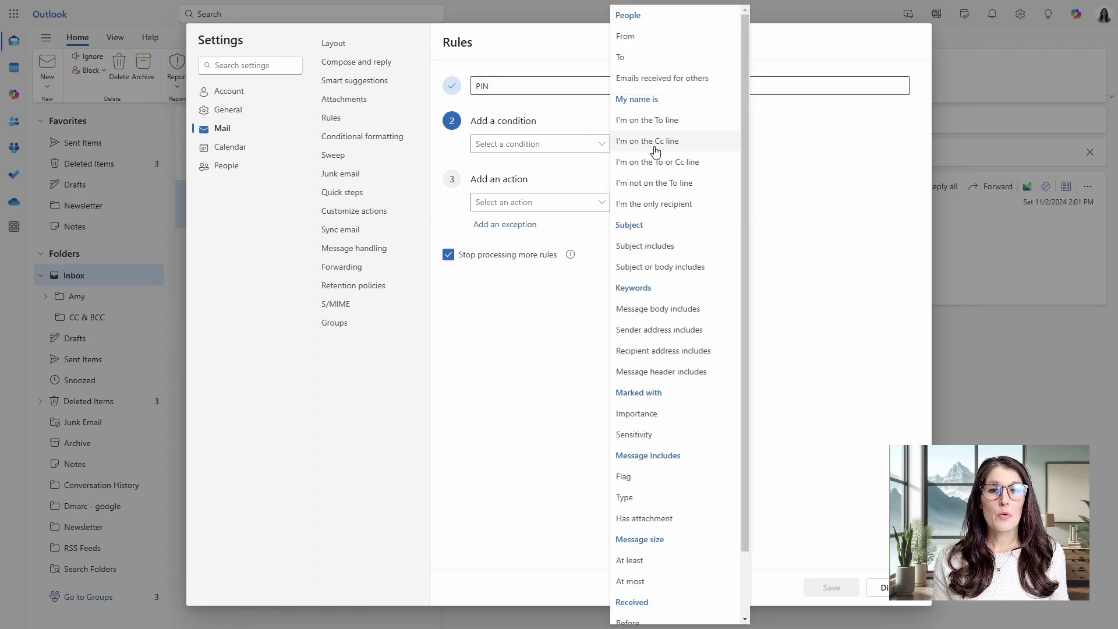
click(637, 268)
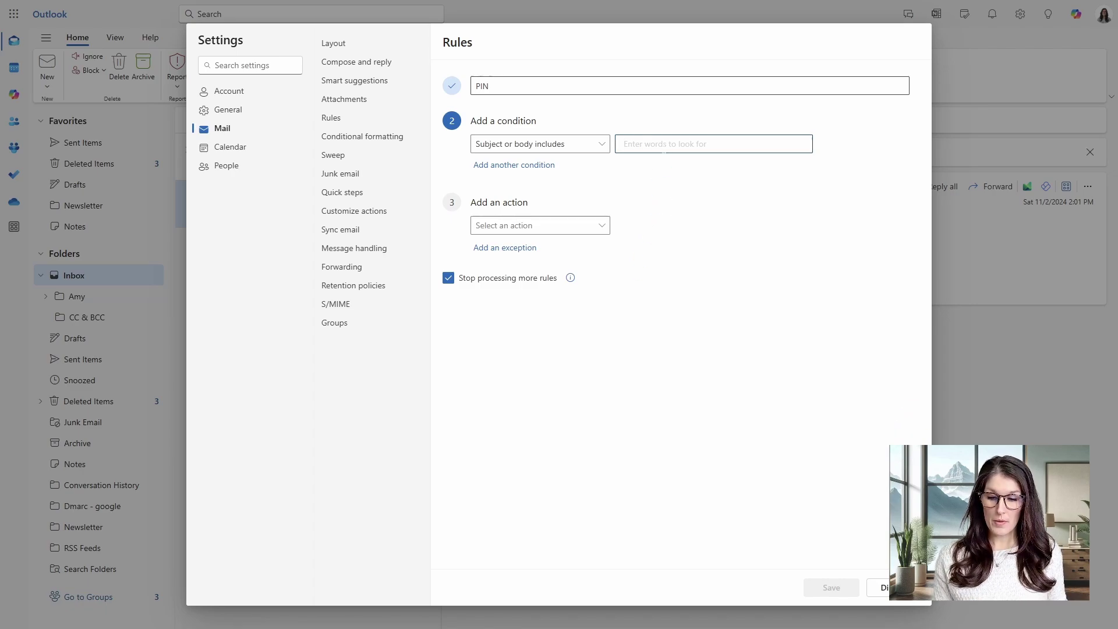
text(Q4 Project)
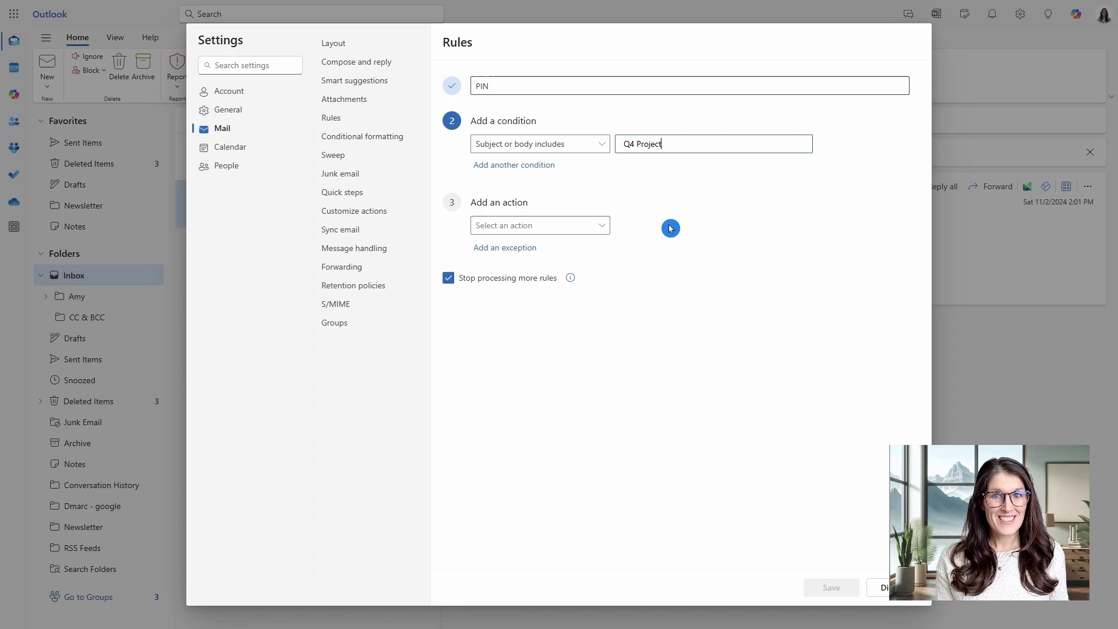
click(600, 233)
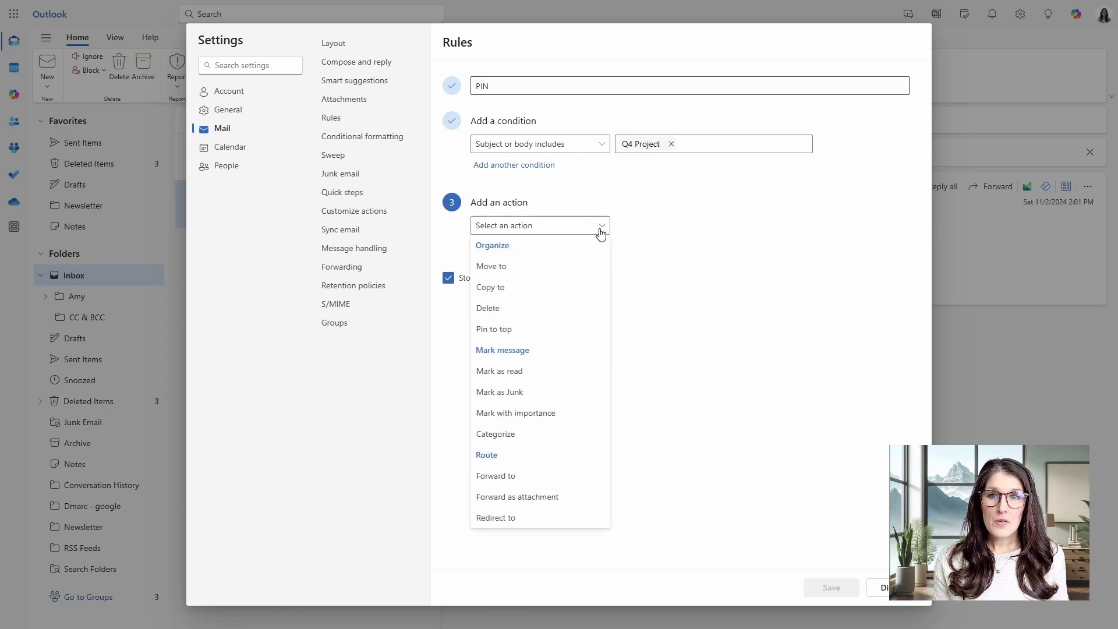
click(542, 327)
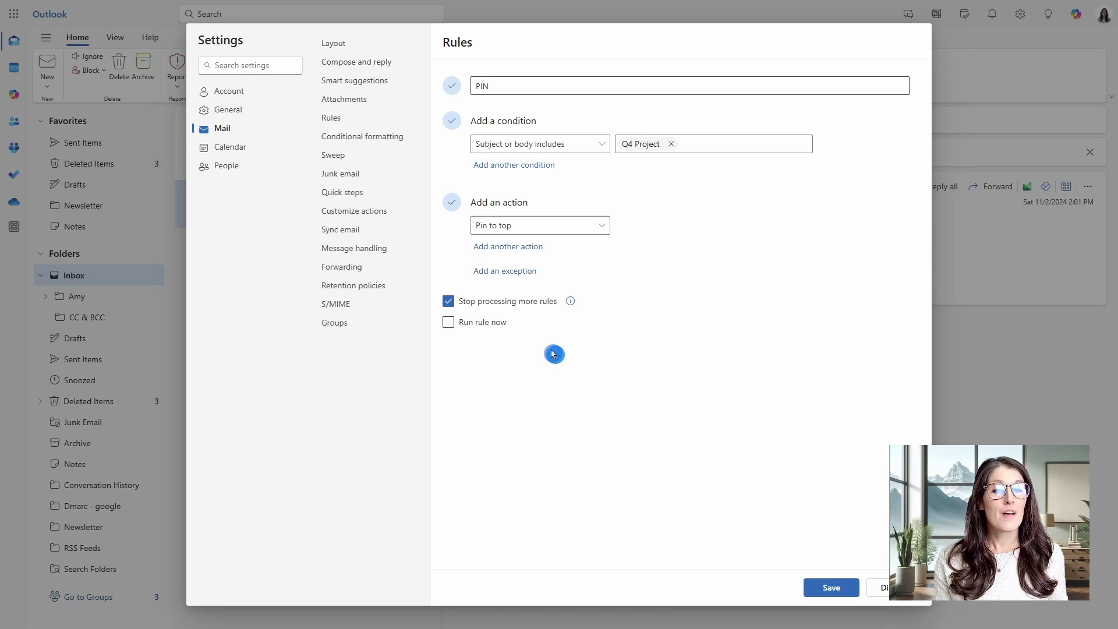
click(459, 331)
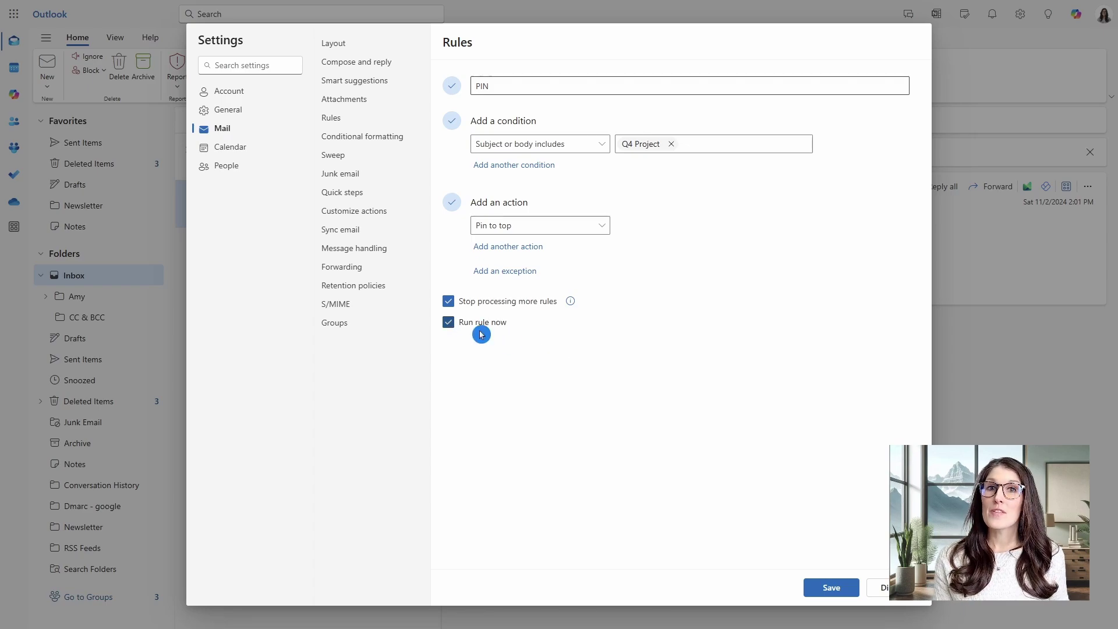
click(831, 588)
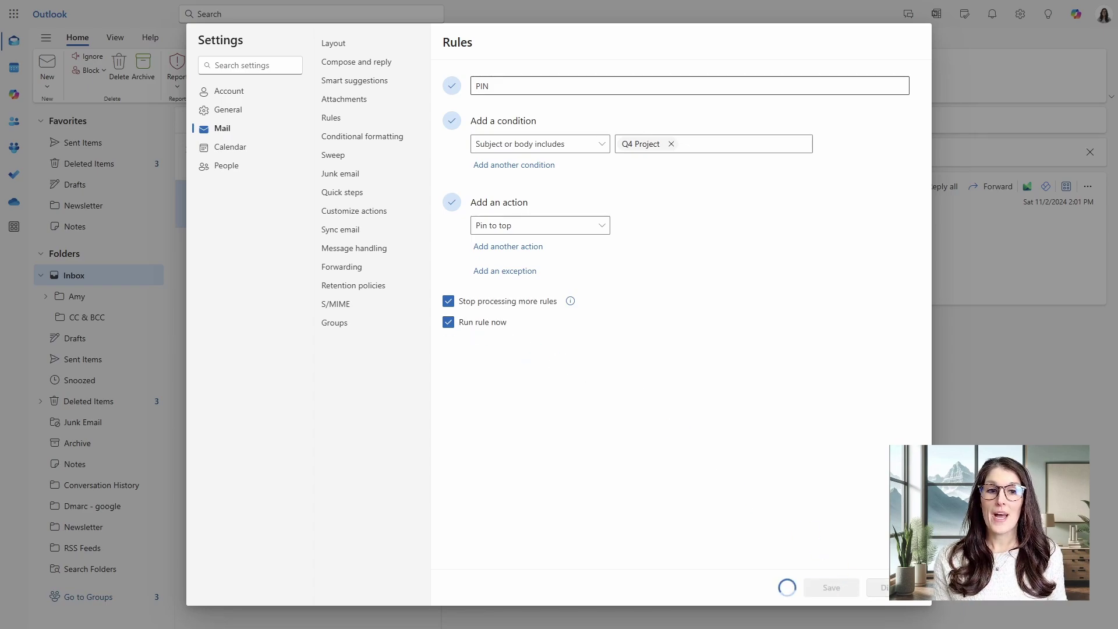
Close the settings pane and save the PIN rule
click(1029, 434)
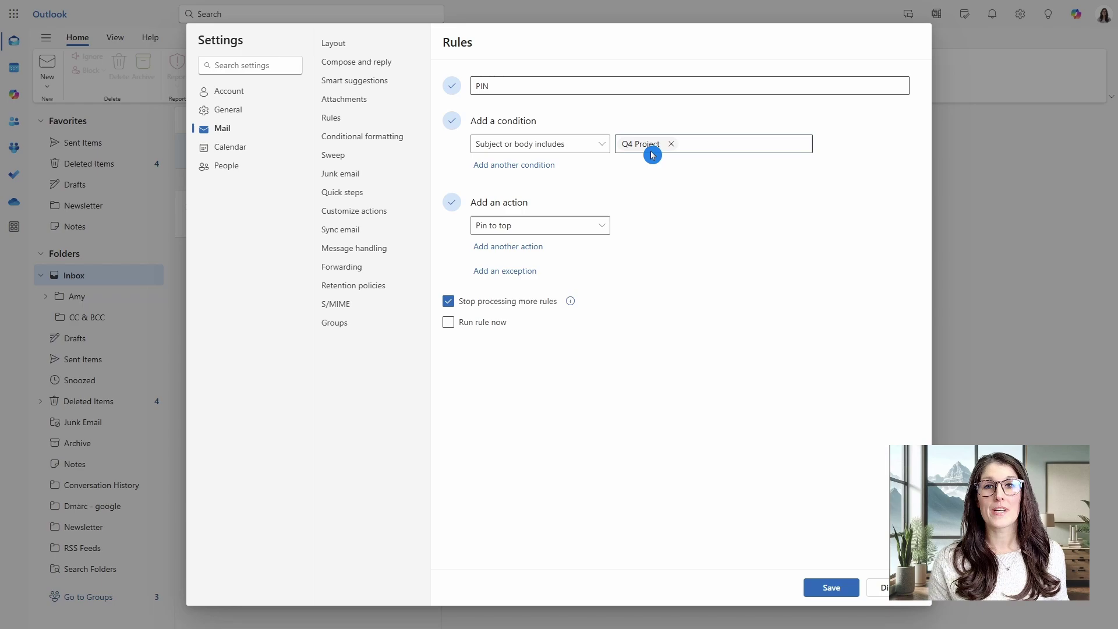
click(829, 589)
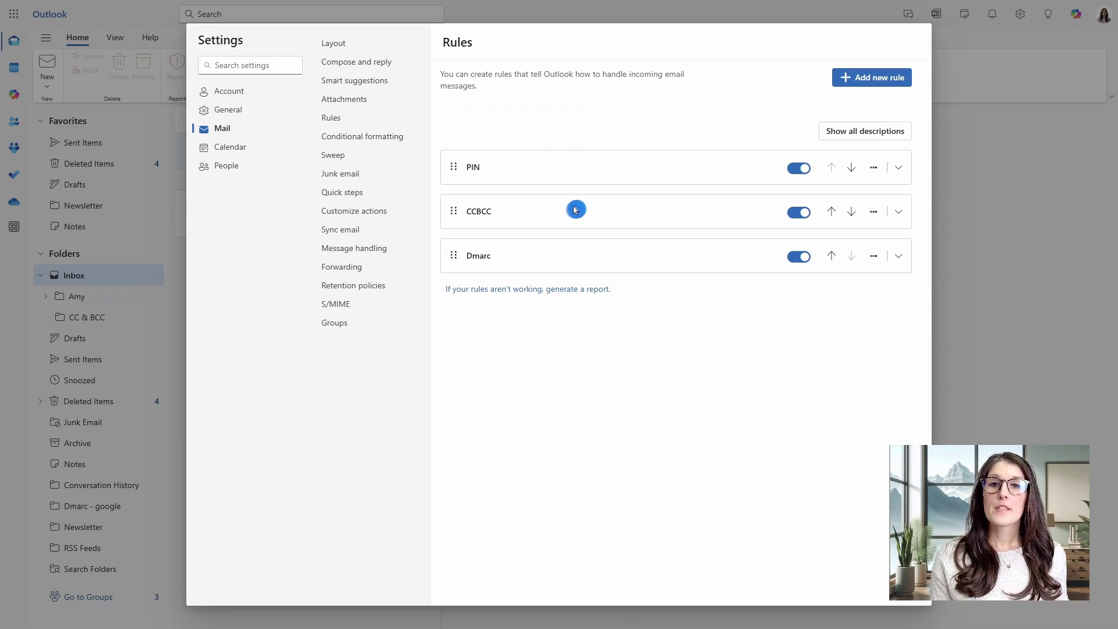
Edit the PIN rule to uncheck 'Stop processing more rules' and save it
click(873, 168)
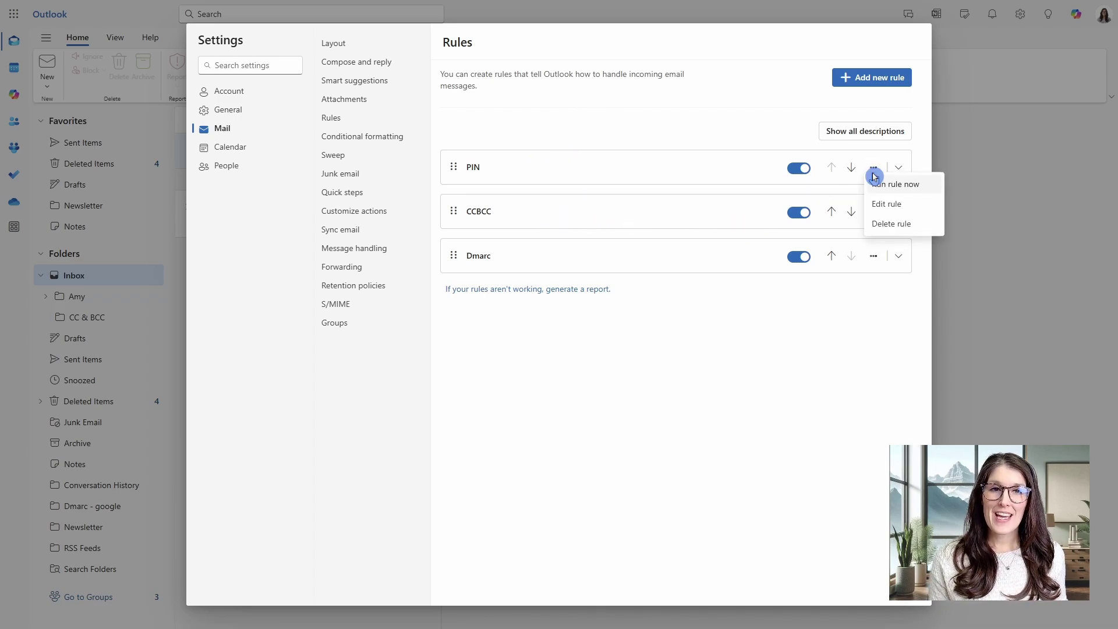
click(892, 209)
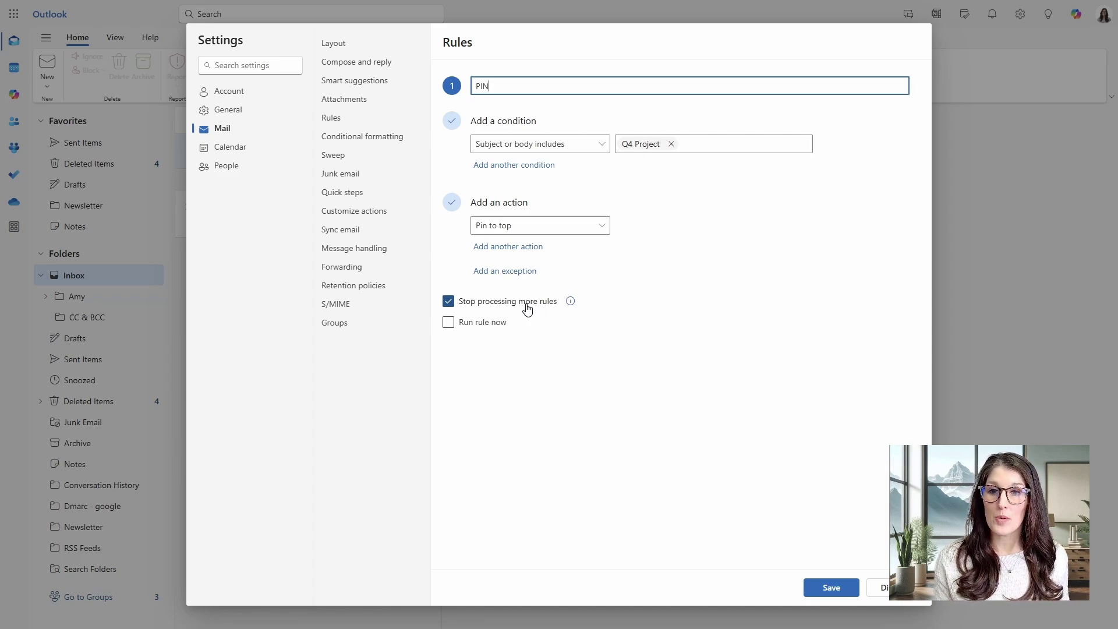
click(448, 303)
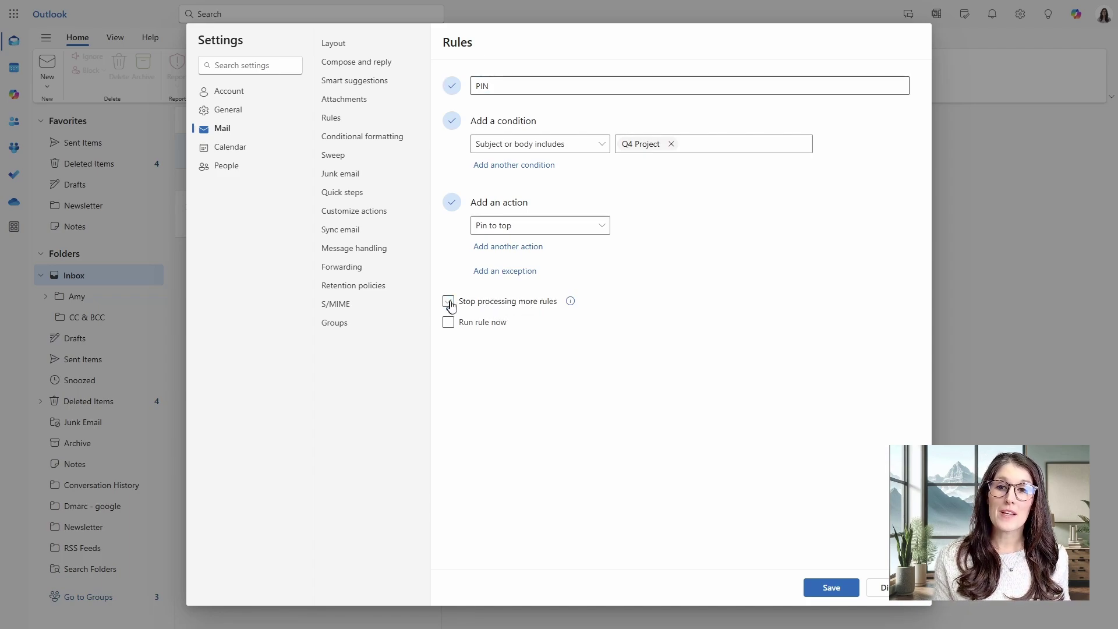
click(778, 436)
click(831, 588)
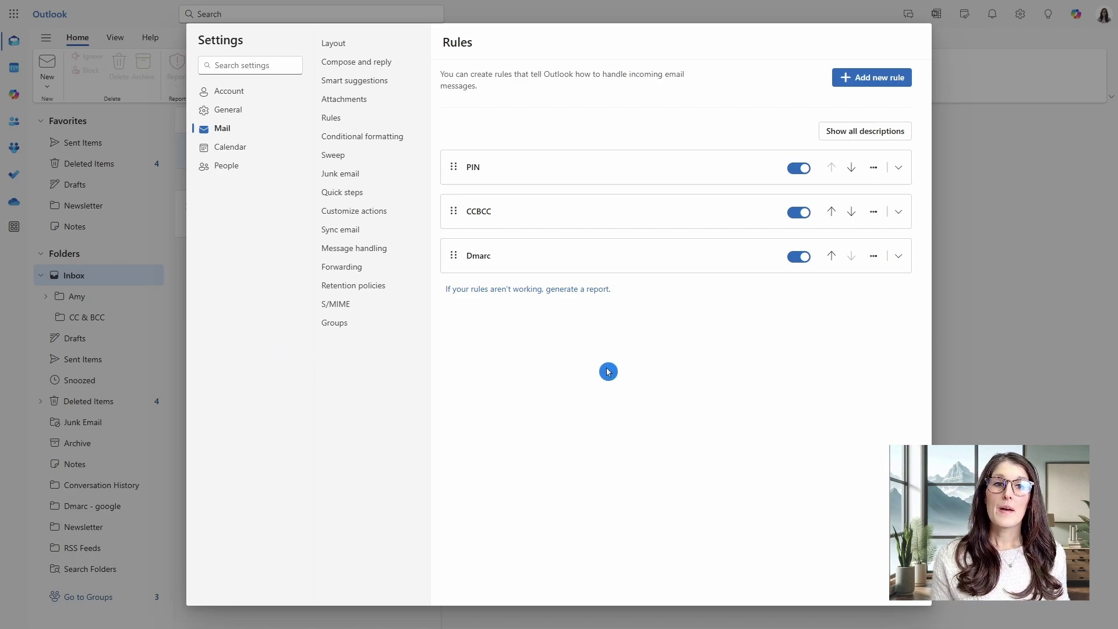
Move the CCBCC rule above PIN and start a new rule named High
click(831, 212)
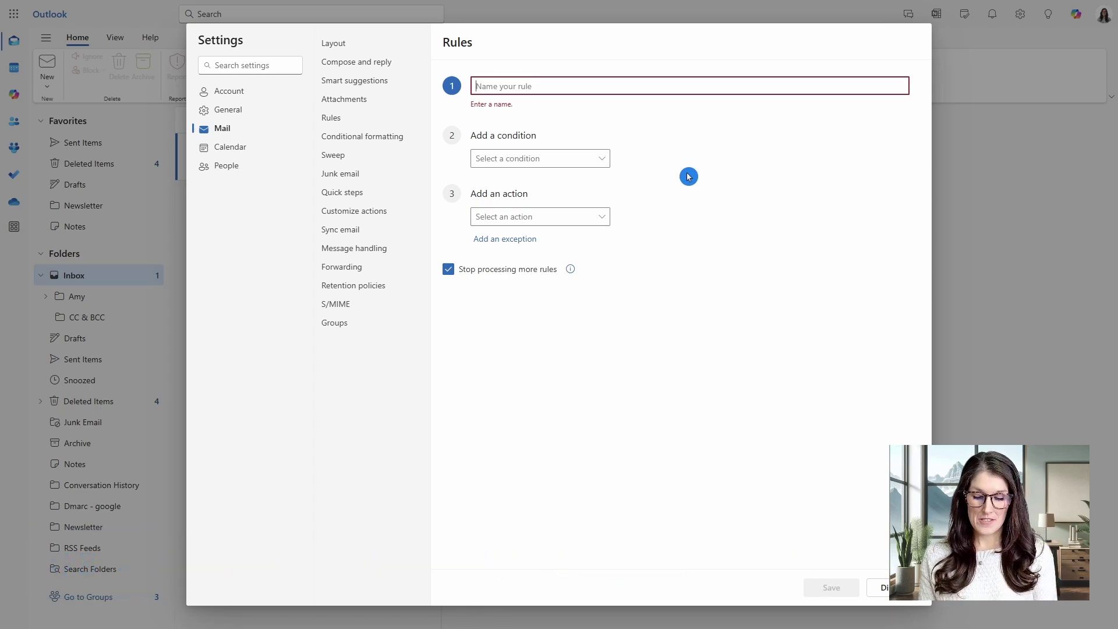
text(High)
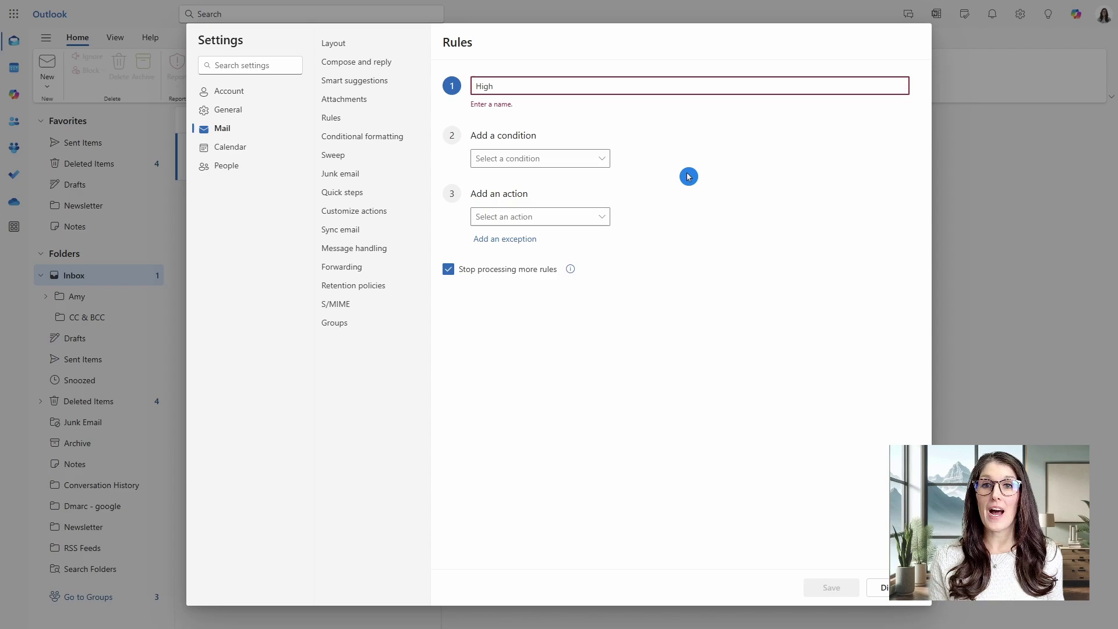
click(600, 162)
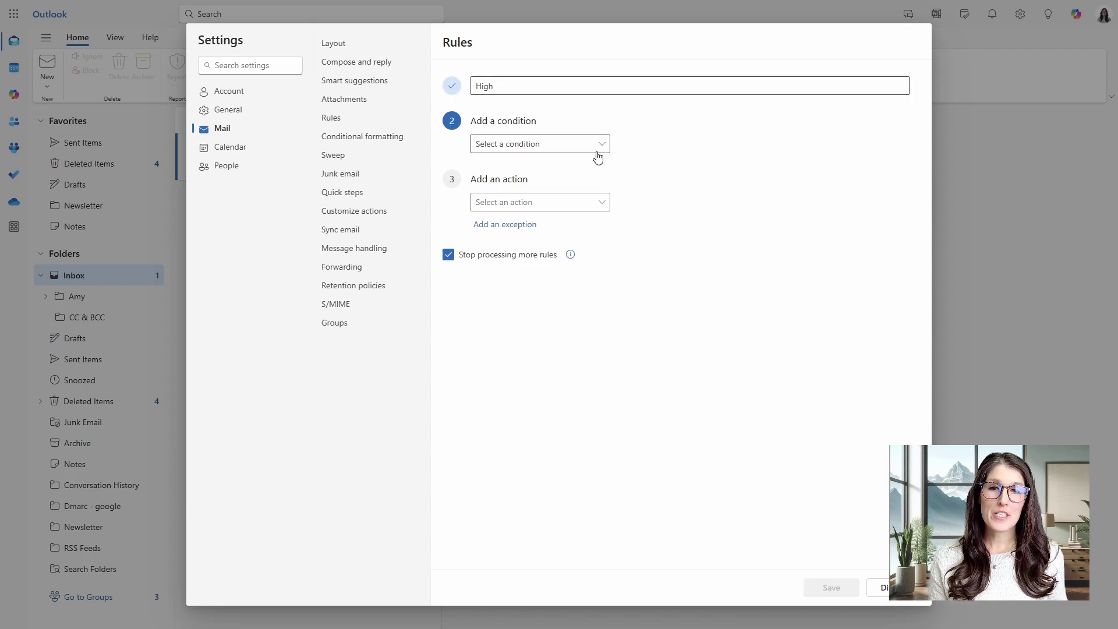
click(598, 149)
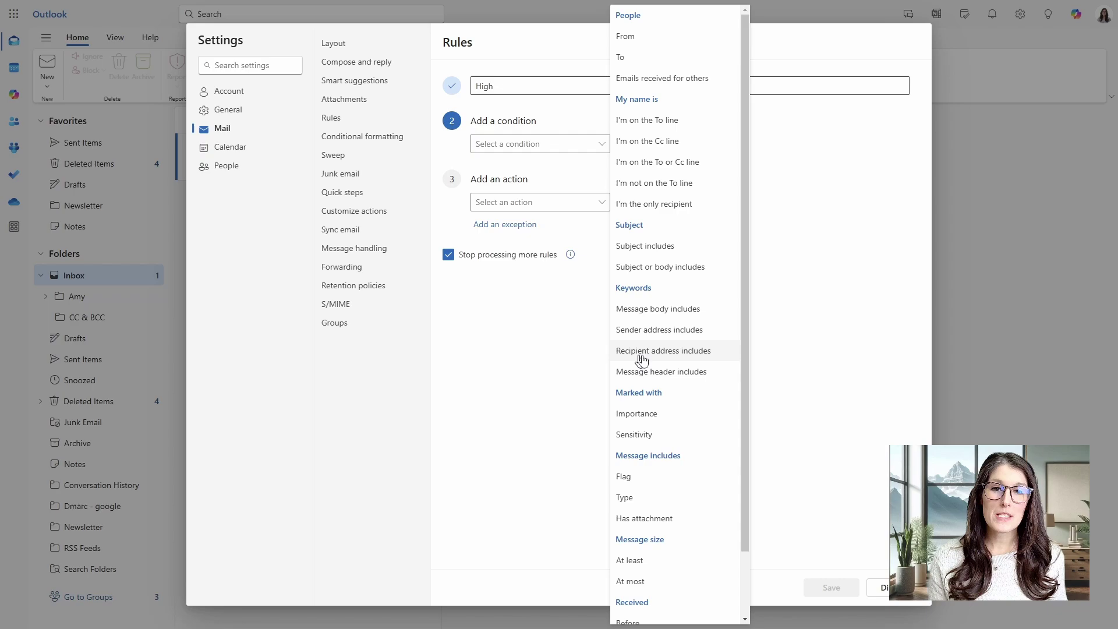
Make High match a pasted recipient address, mark importance High, run now, and save
click(721, 356)
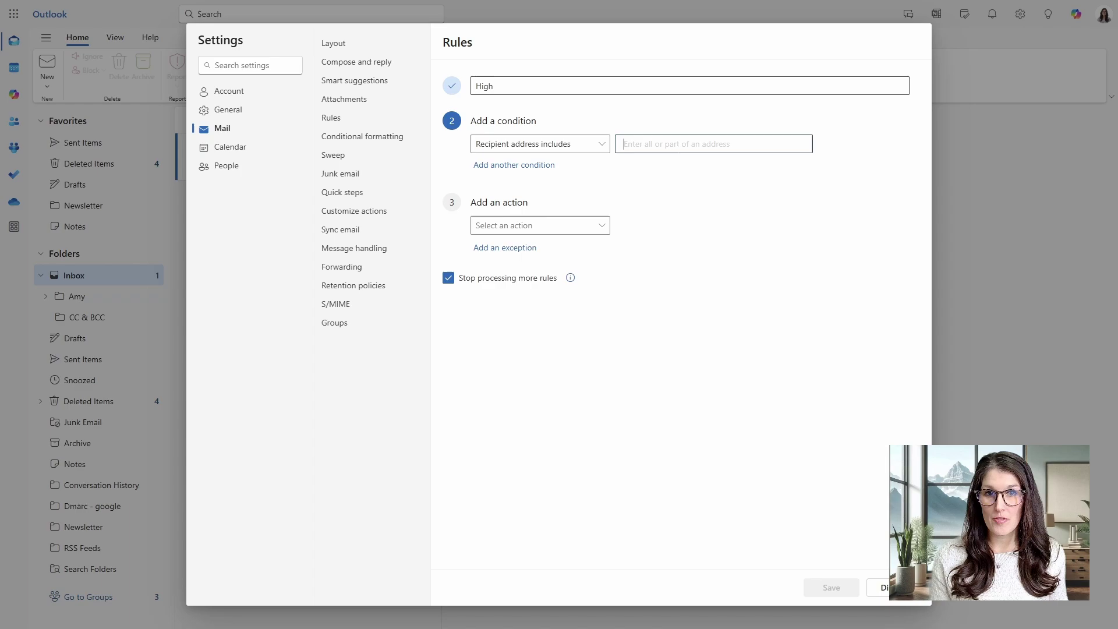
click(704, 160)
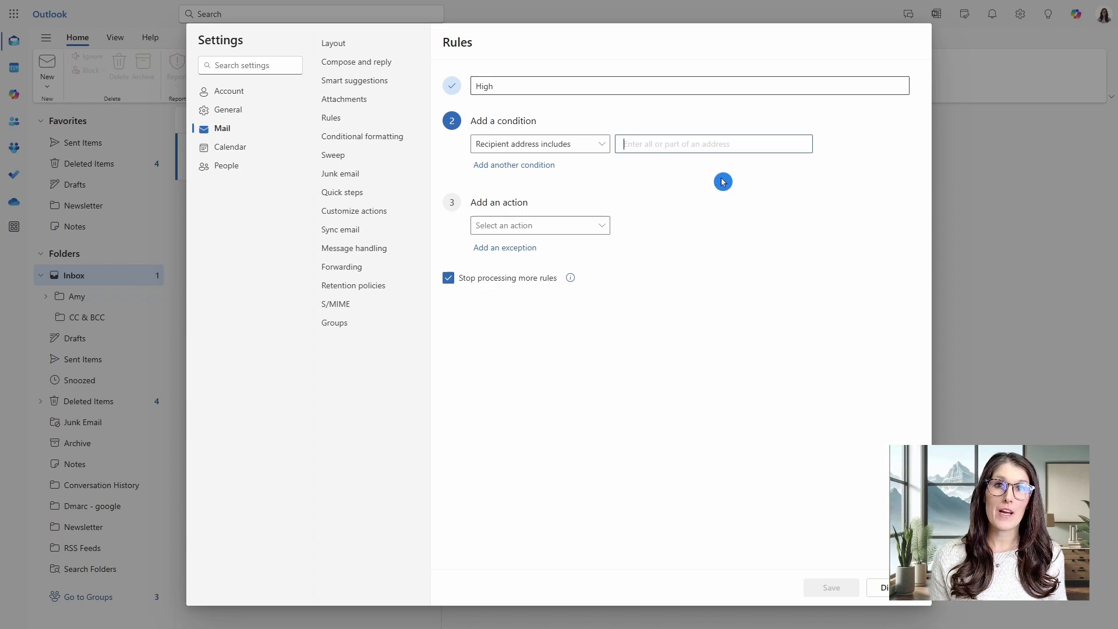
text(officeskillswithamy)
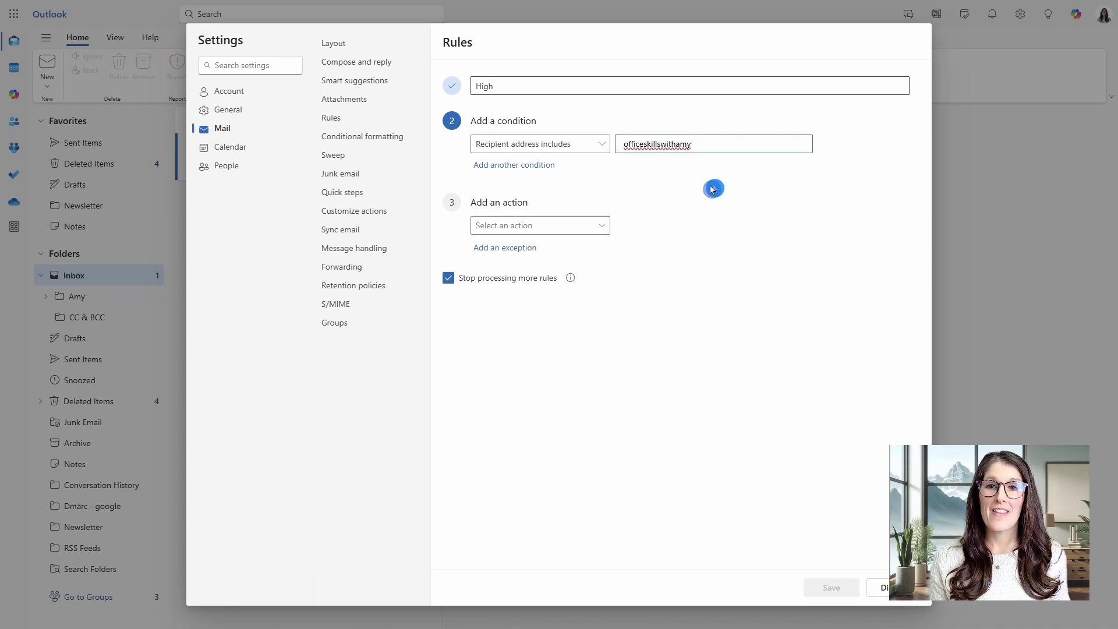
click(592, 226)
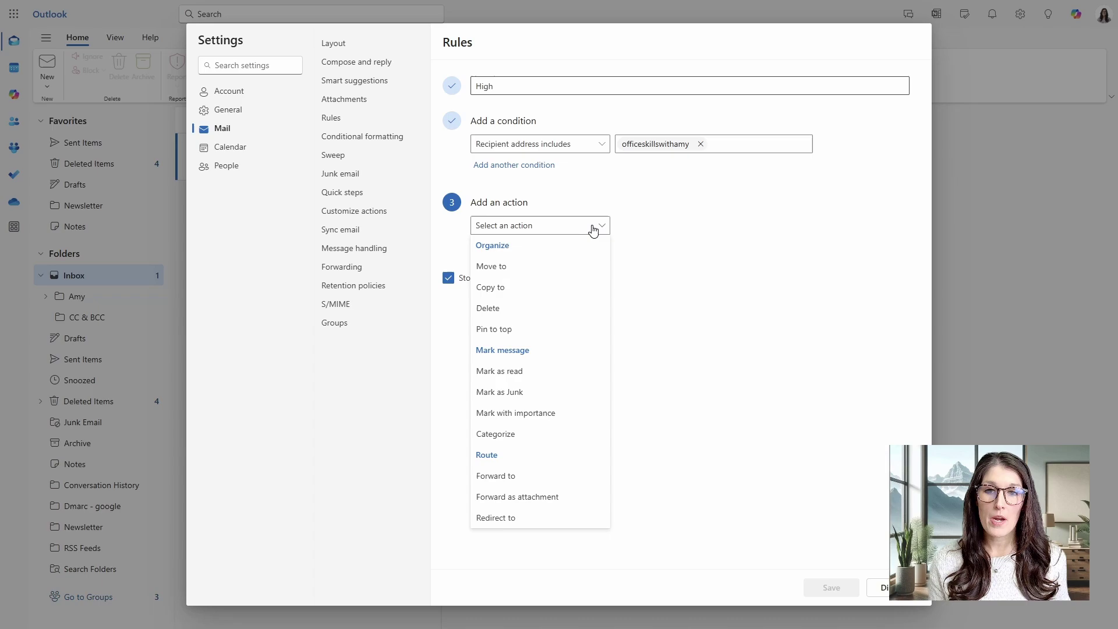
click(579, 412)
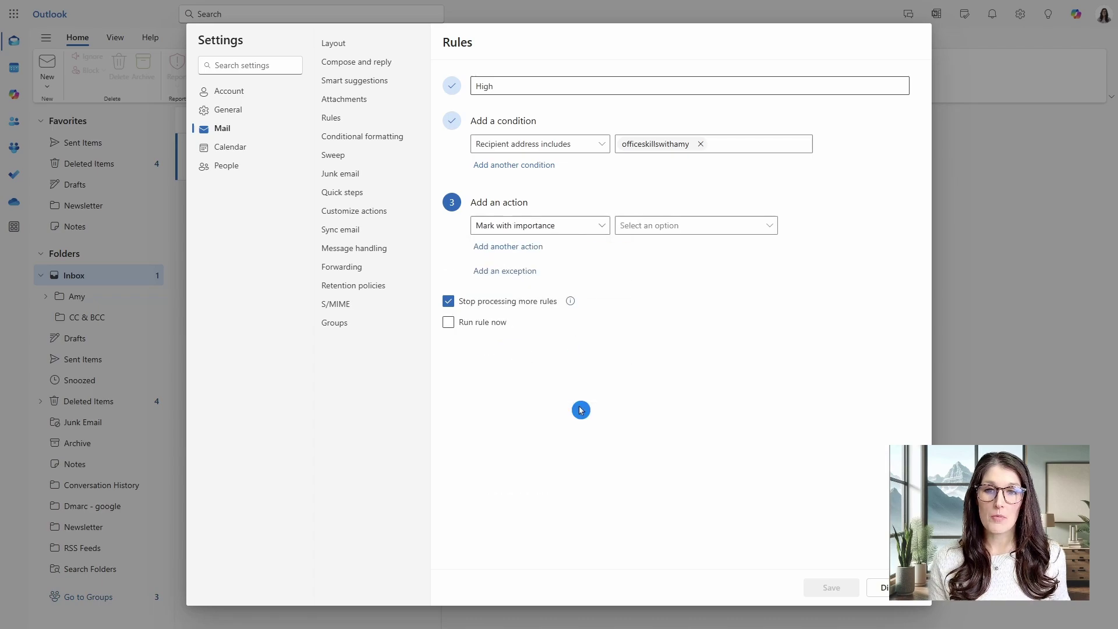
click(761, 239)
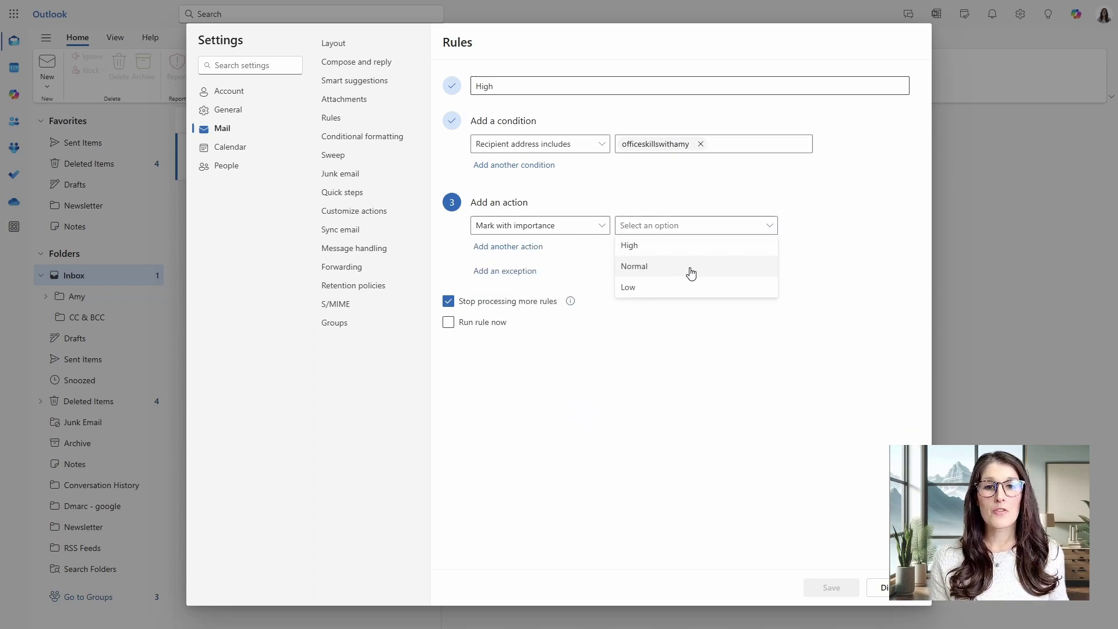
click(677, 253)
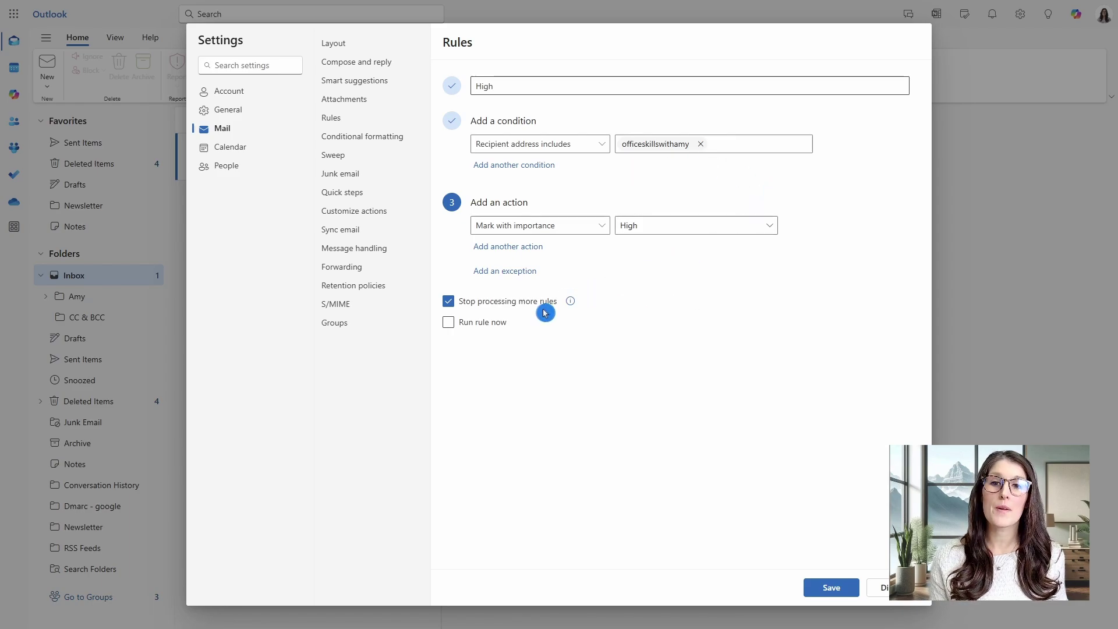
click(481, 324)
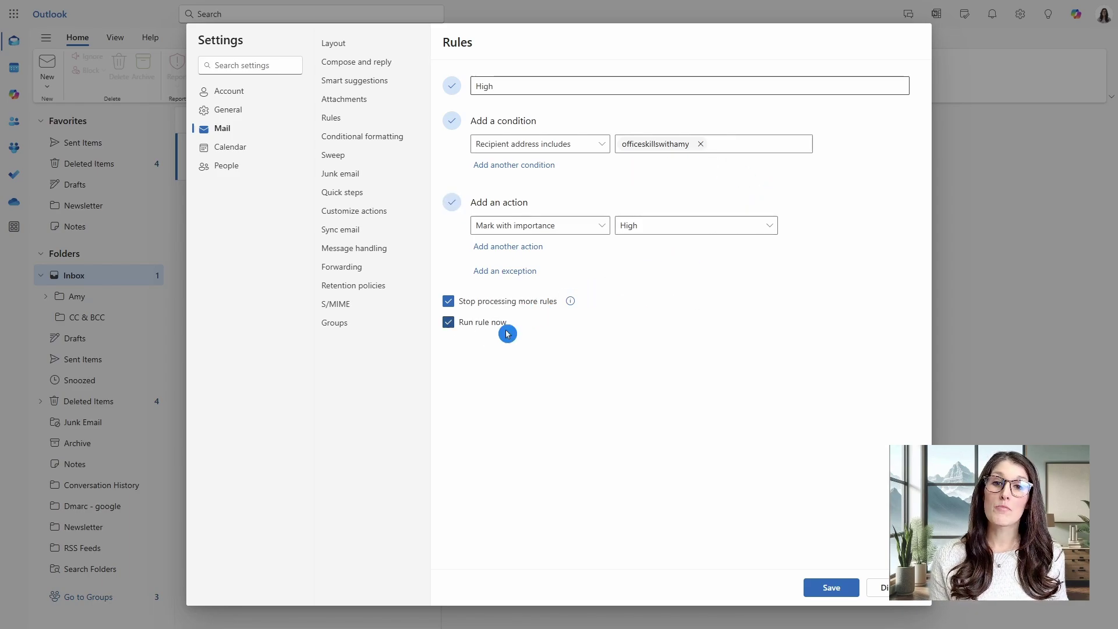
click(830, 588)
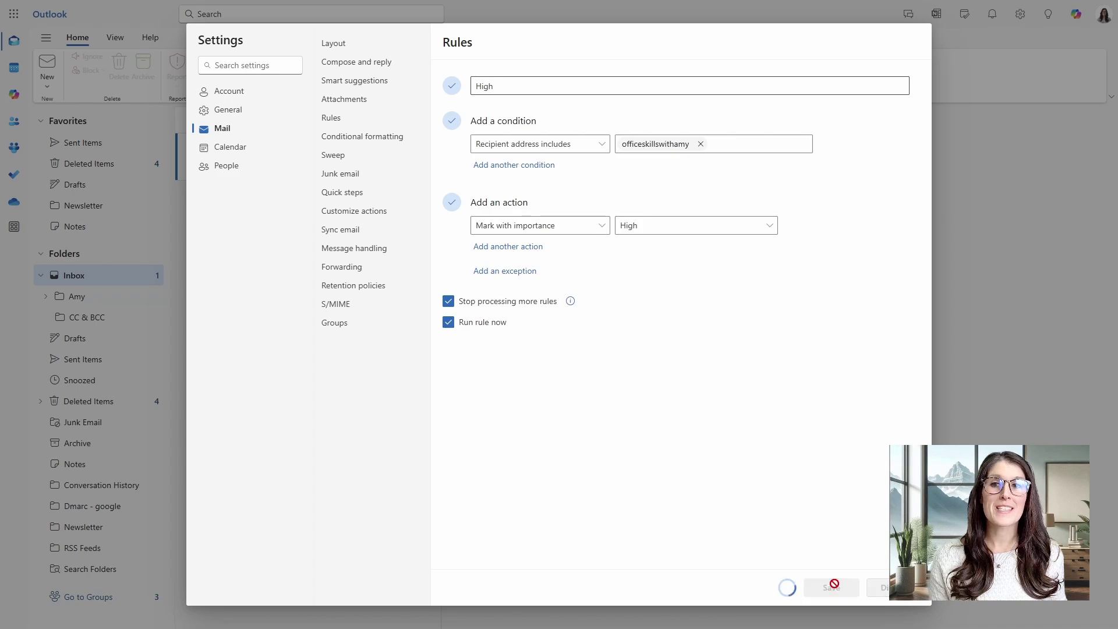
Close Settings and open the Flag Emails message, now marked High importance
click(1007, 262)
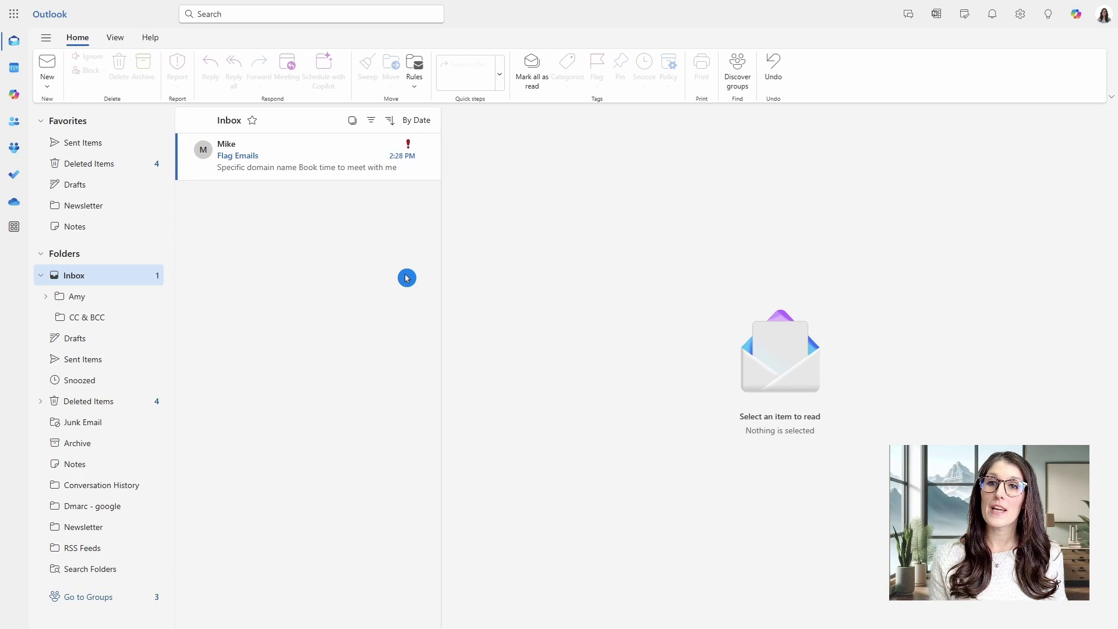
click(360, 165)
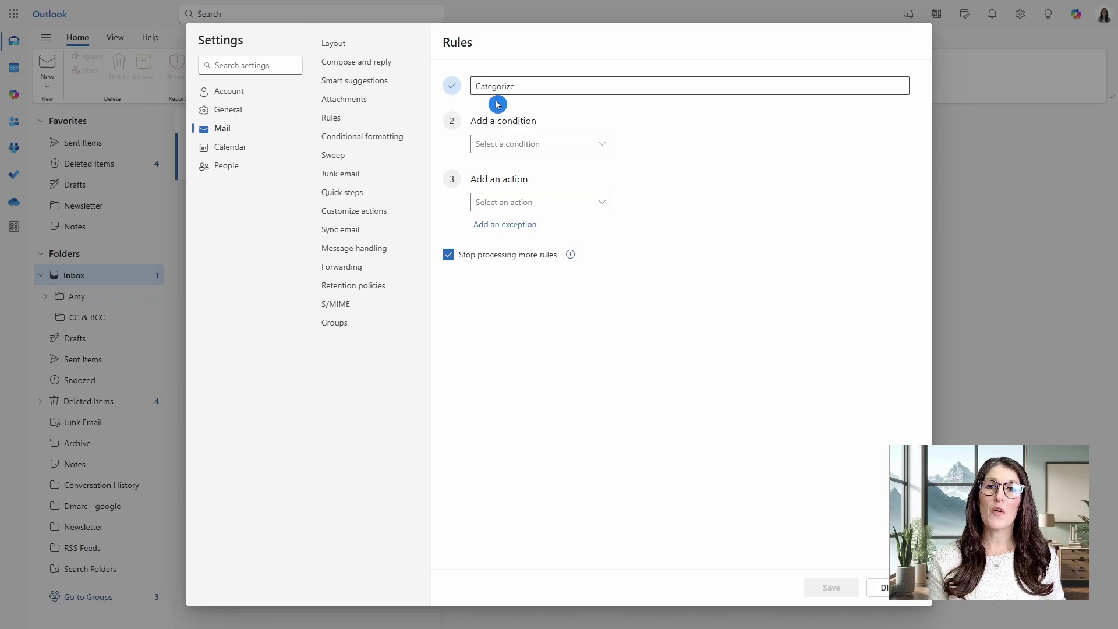
Set the Categorize rule's condition to Subject includes 'Documents Signed'
click(592, 148)
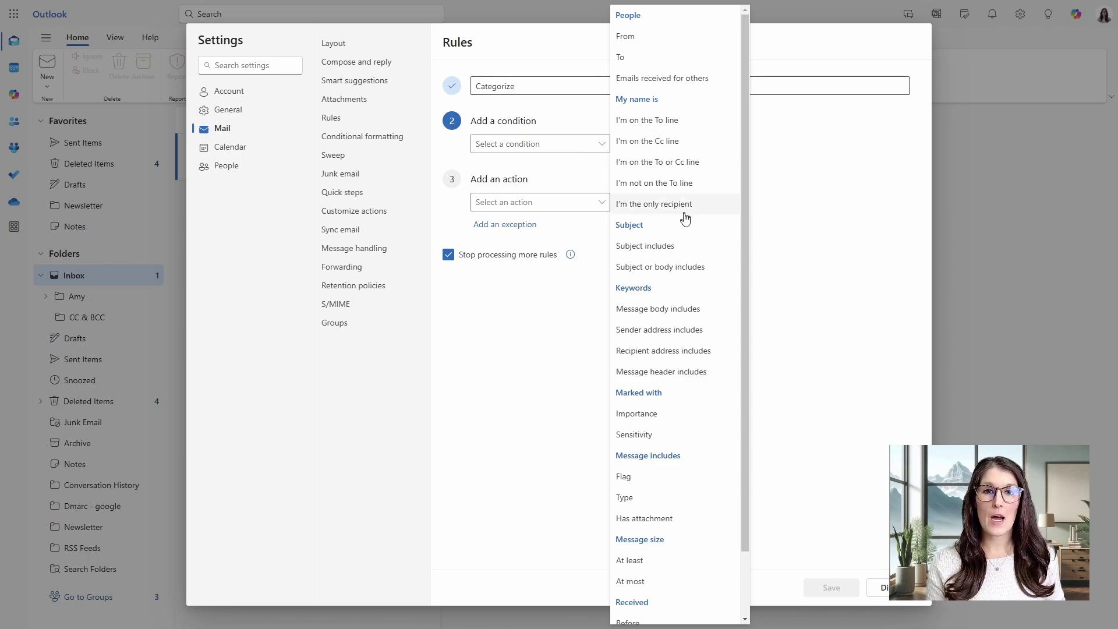
click(687, 248)
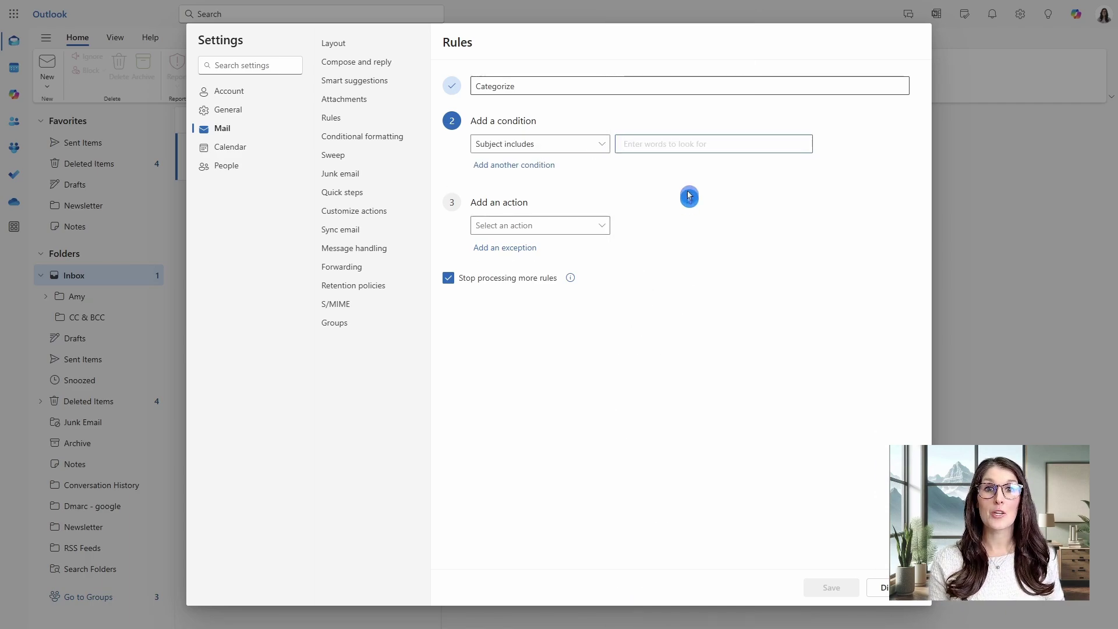
click(689, 151)
text(Documents Signed)
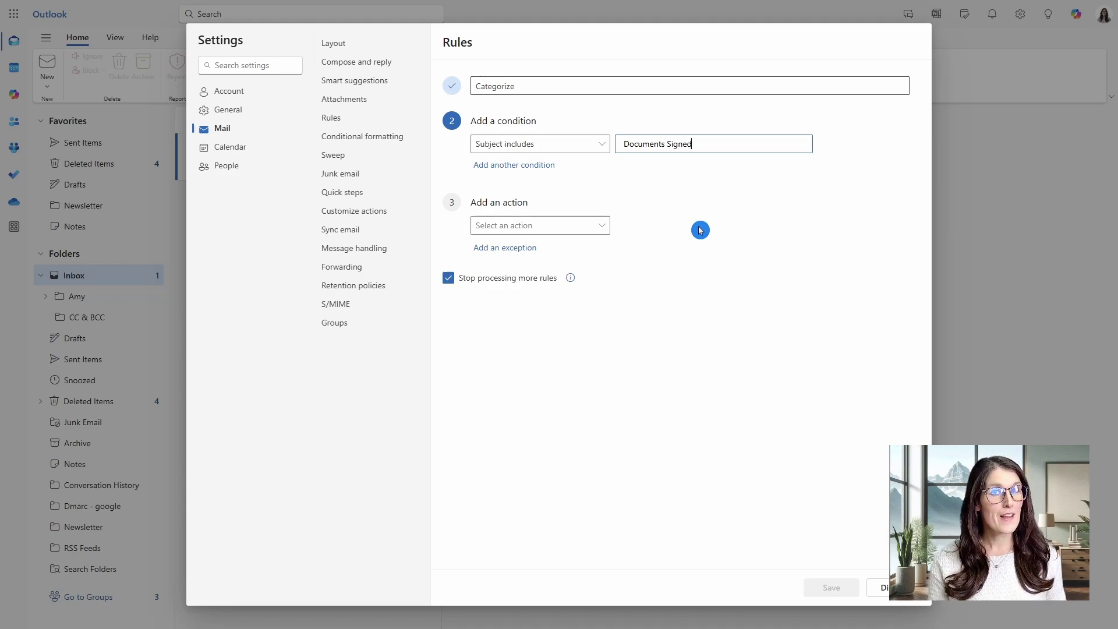
click(599, 225)
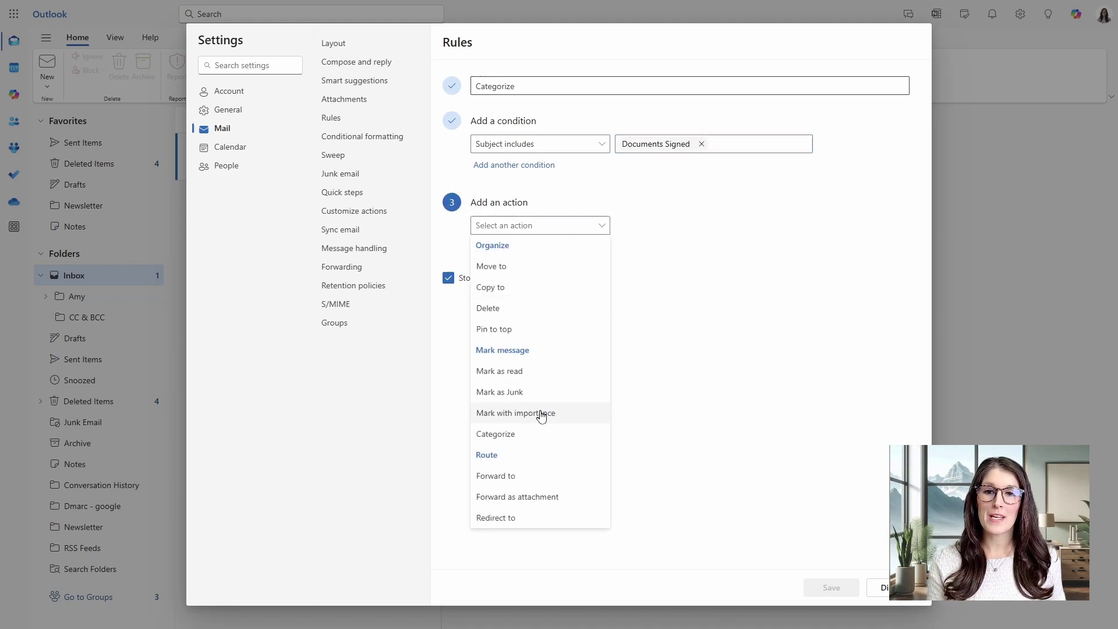
Make the rule tag 'Documents Signed' mail with the Thumbs Up category, run it now, and save it
click(541, 434)
click(754, 226)
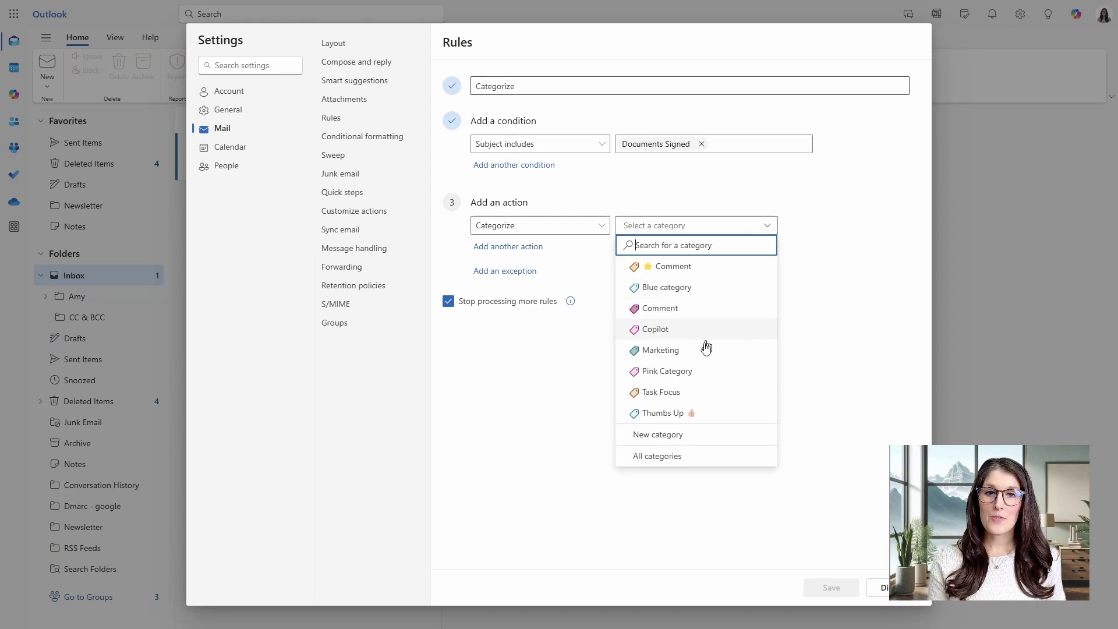
click(711, 413)
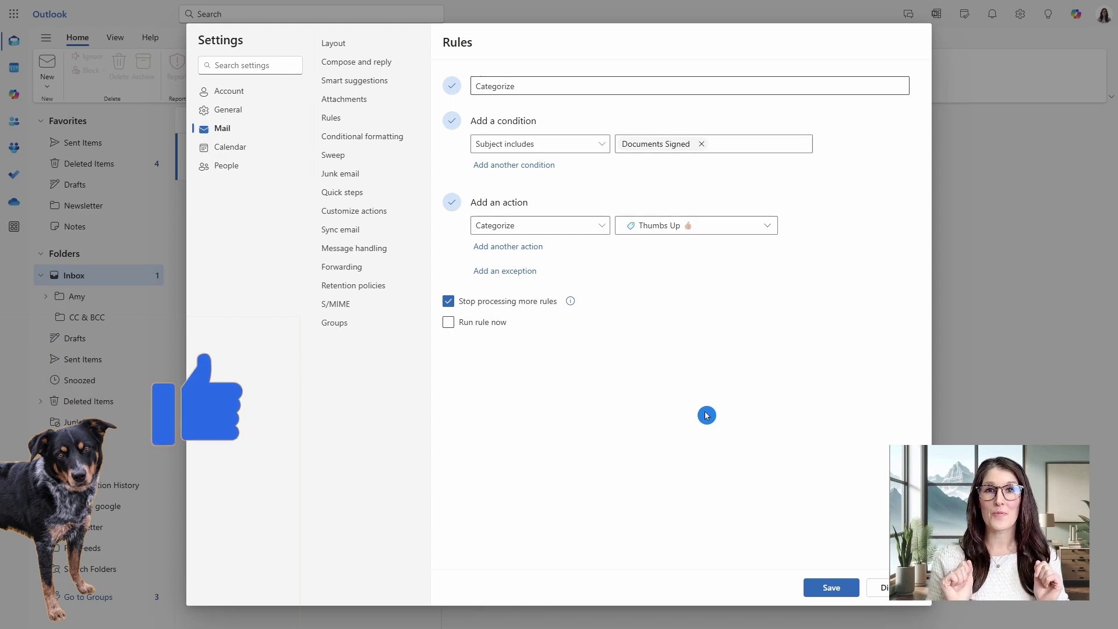
click(460, 324)
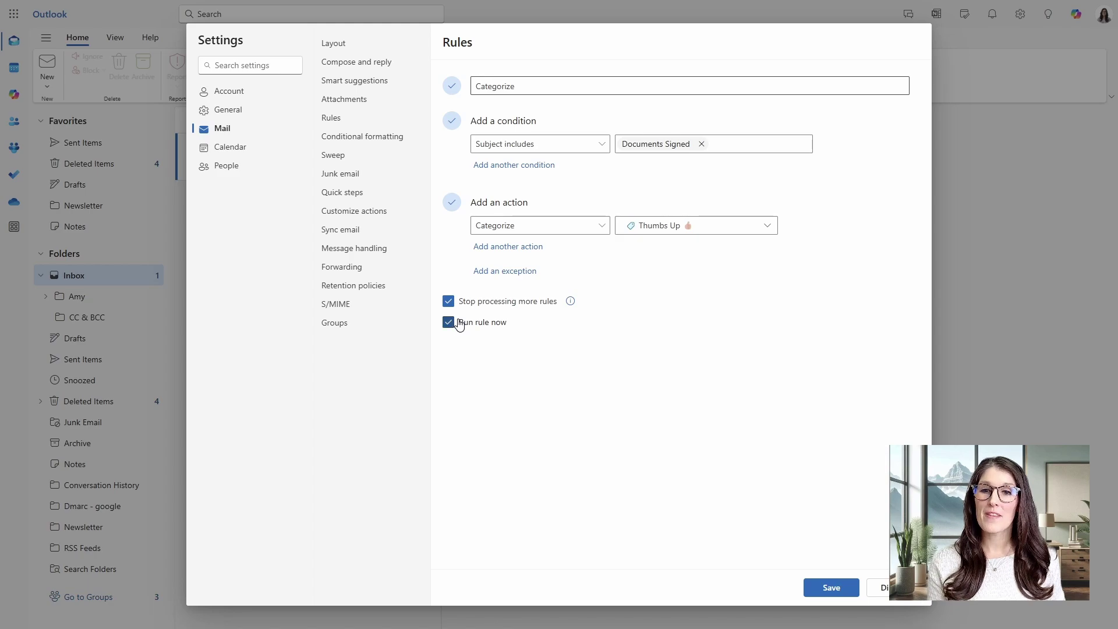
click(837, 597)
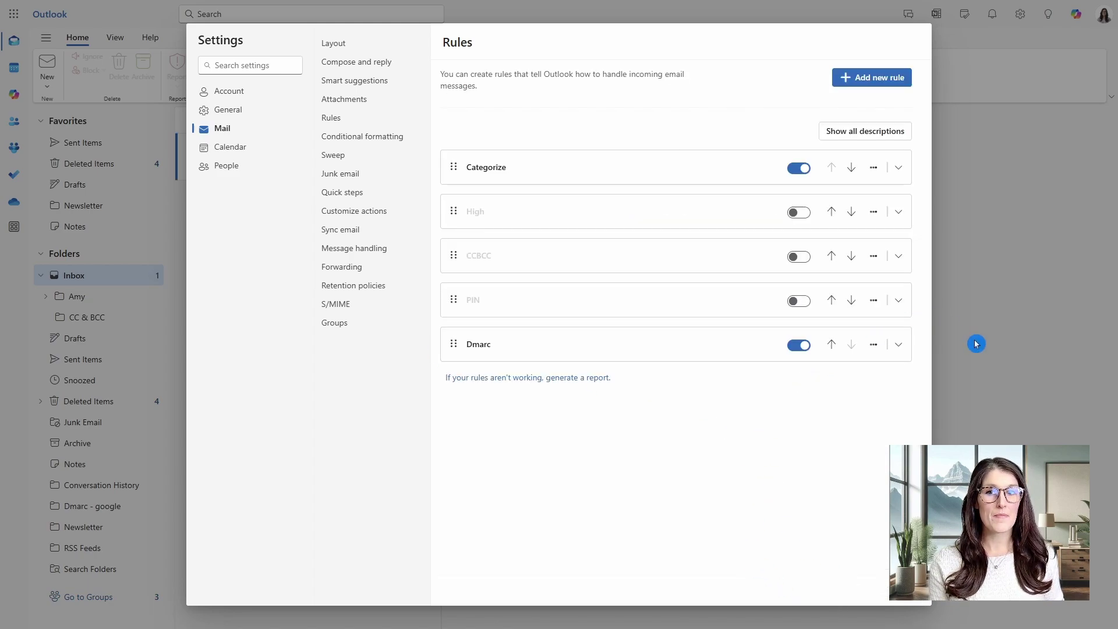
Close Settings to see the Documents Signed email tagged Thumbs Up in the Inbox
click(1009, 325)
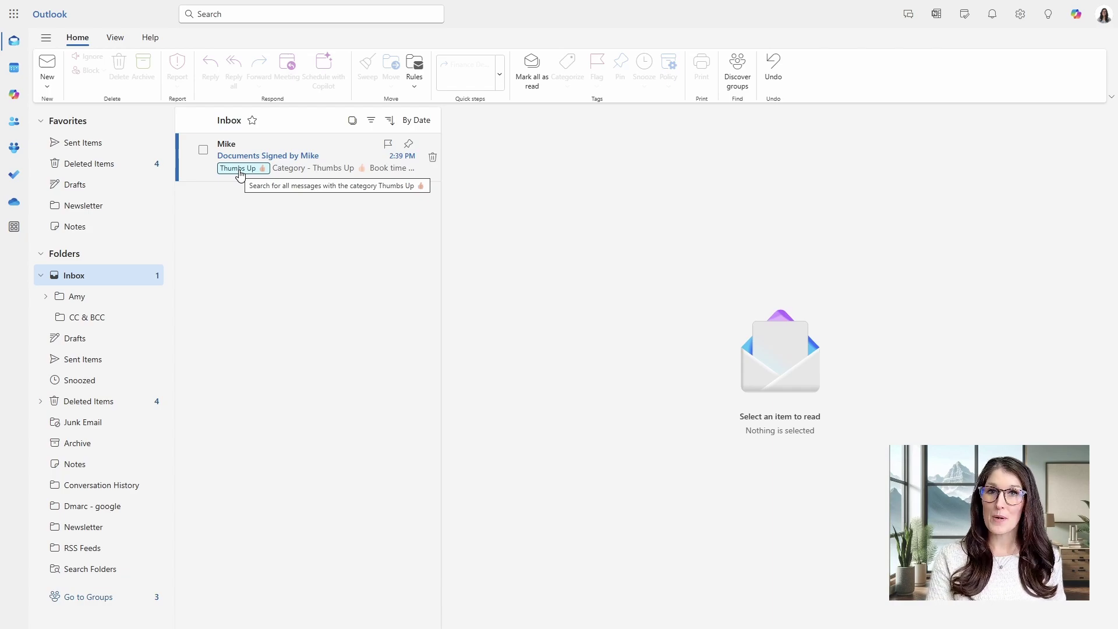
Search the mailbox for every message in the Thumbs Up category using the 'thumbs' suggestion
click(324, 167)
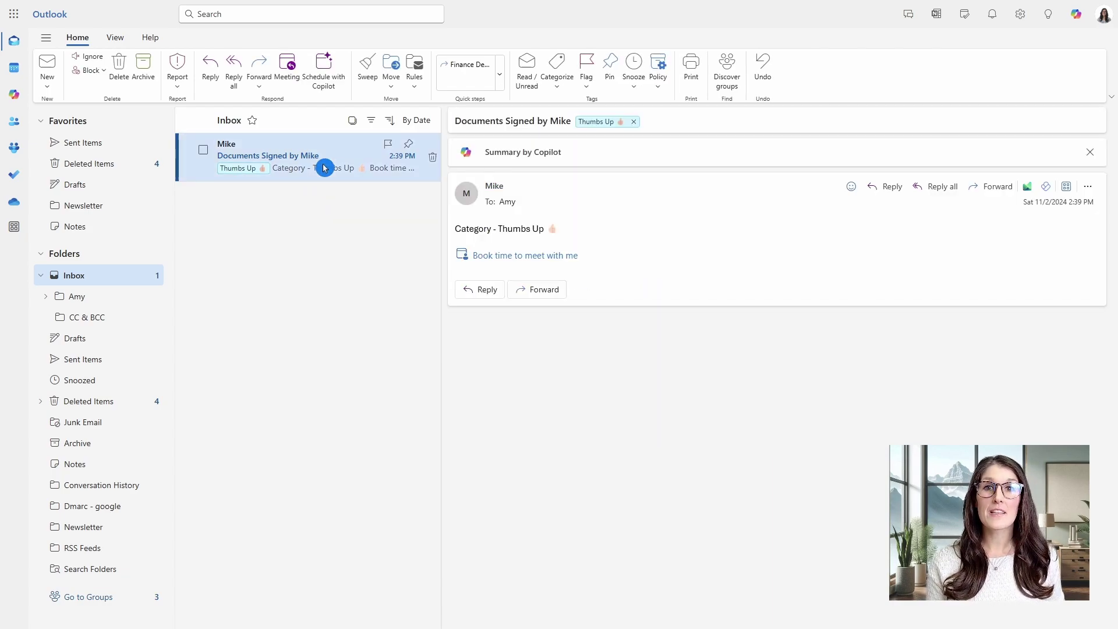
click(598, 122)
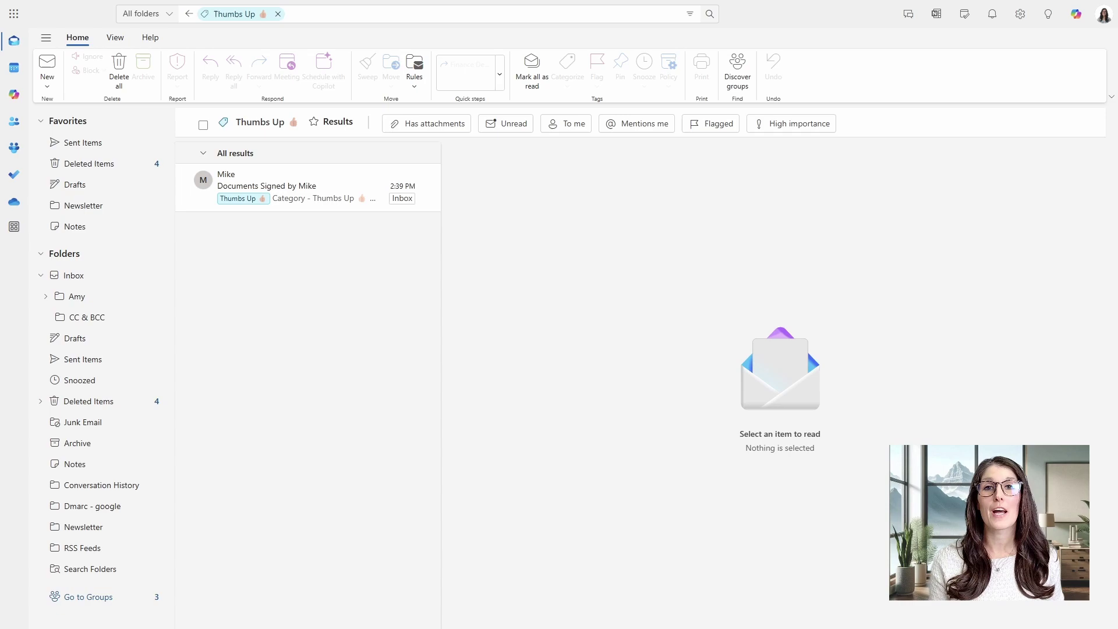
key(BackSpace)
text(thumbs)
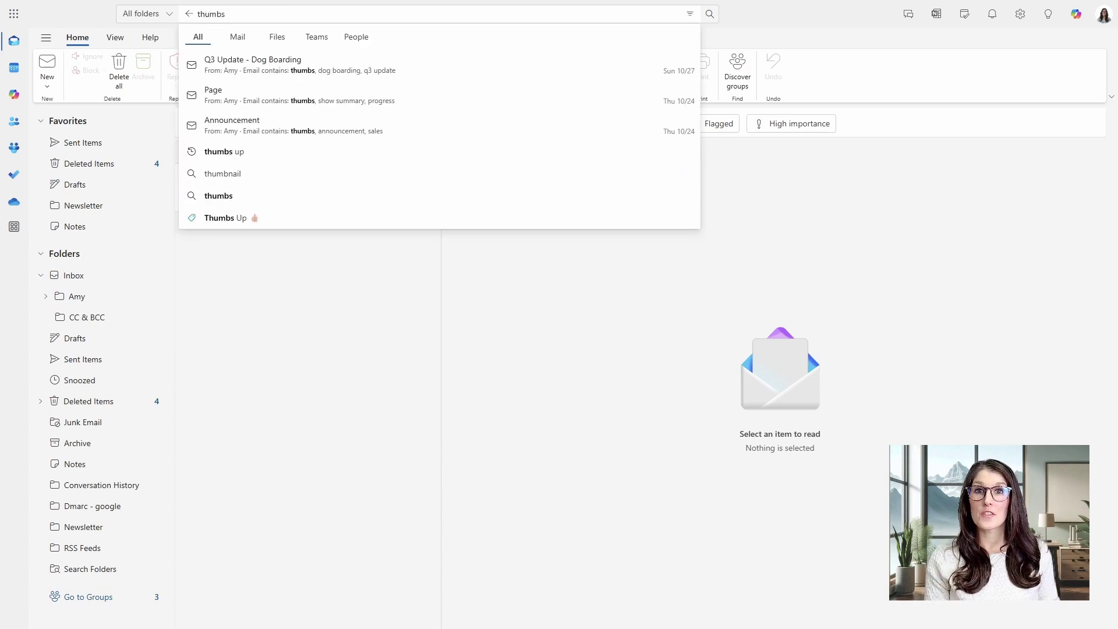
click(312, 222)
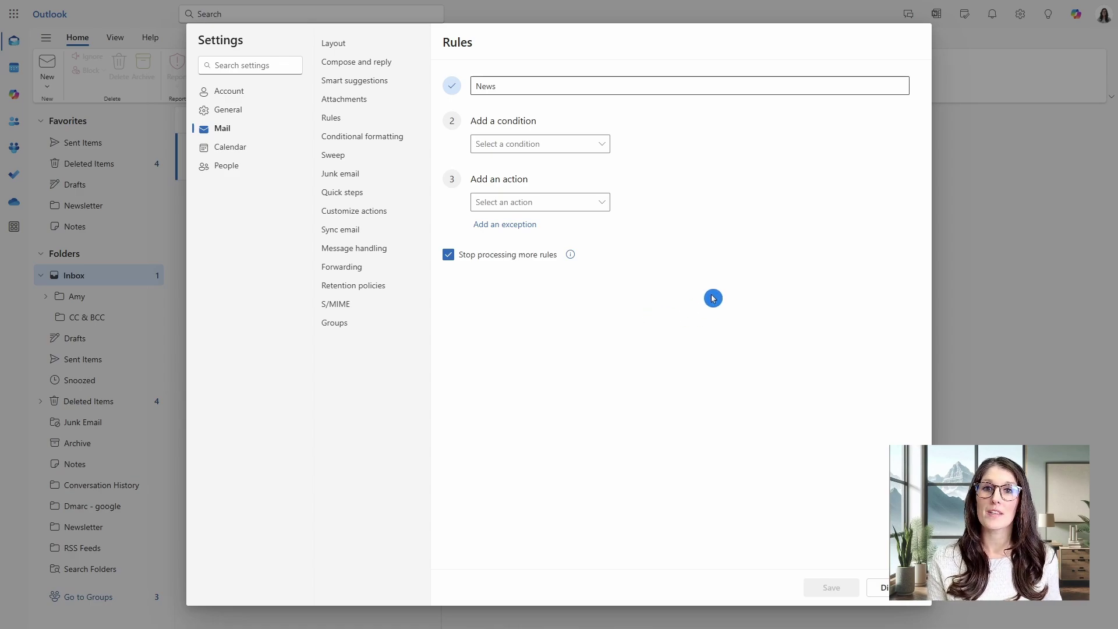
Set the News rule condition to message body includes 'Unsubscribe'
click(604, 150)
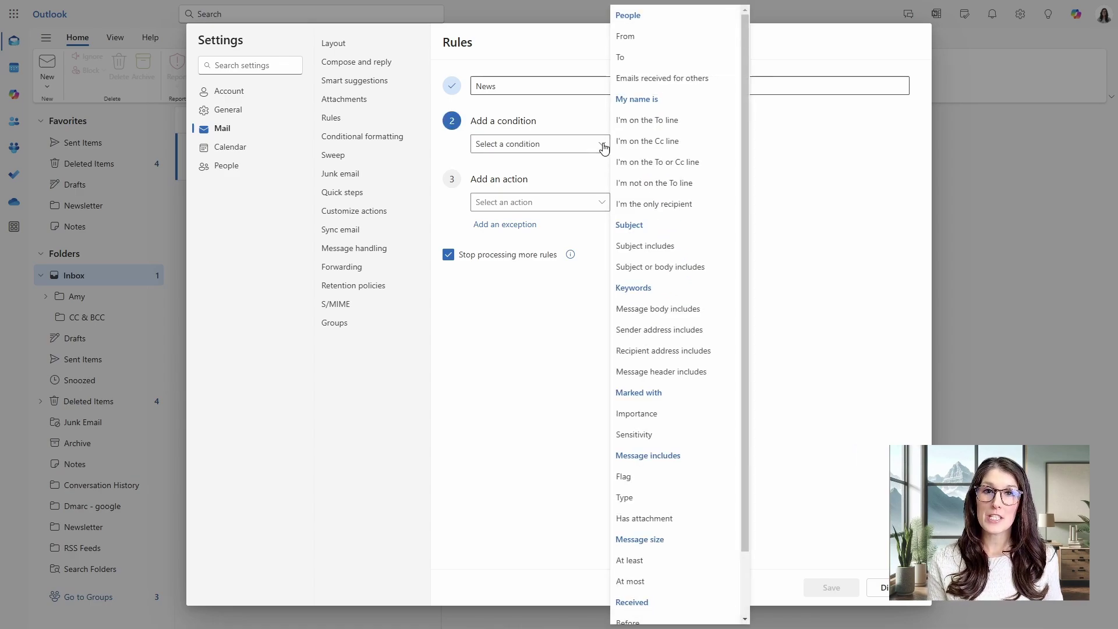
click(692, 309)
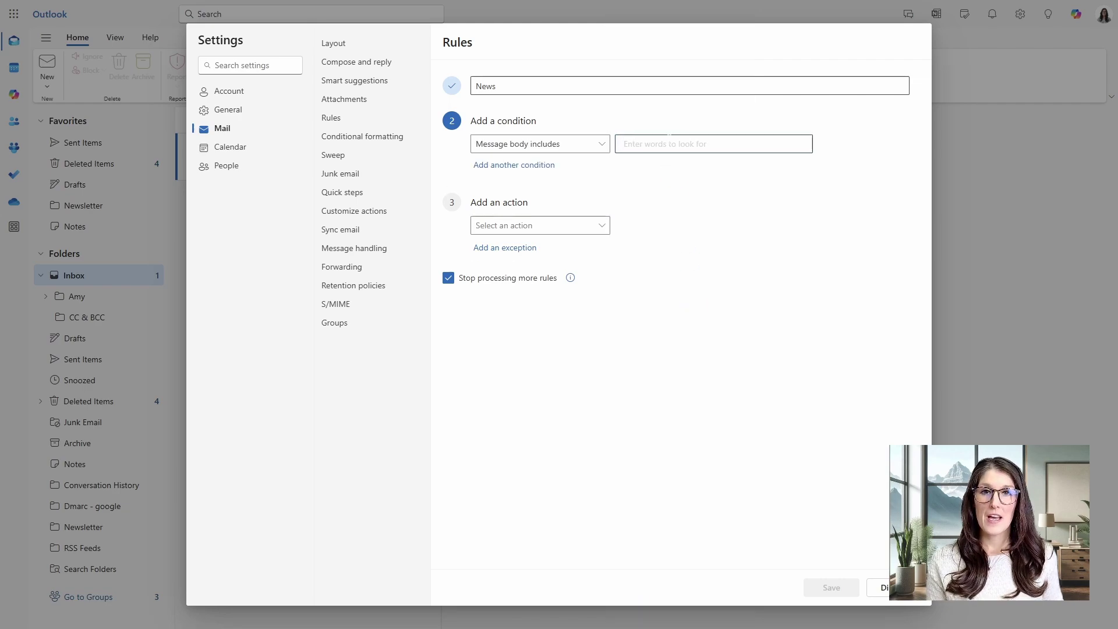
text(Unsubscribe)
click(693, 196)
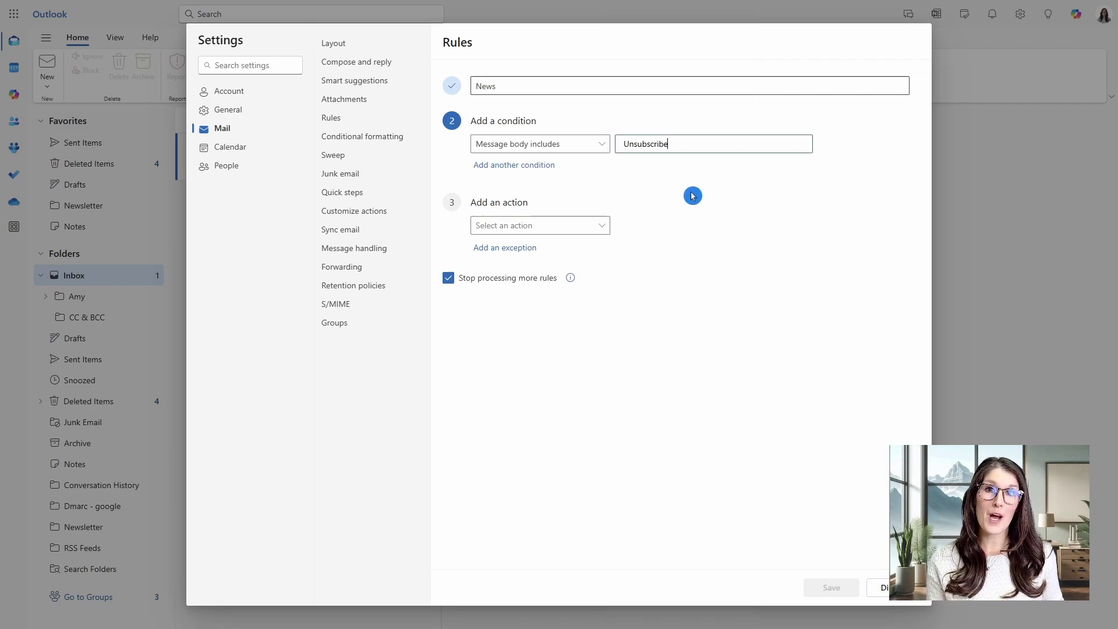
Move matching mail to Amy/Newsletter, run the rule now, save it, and close Settings
click(579, 223)
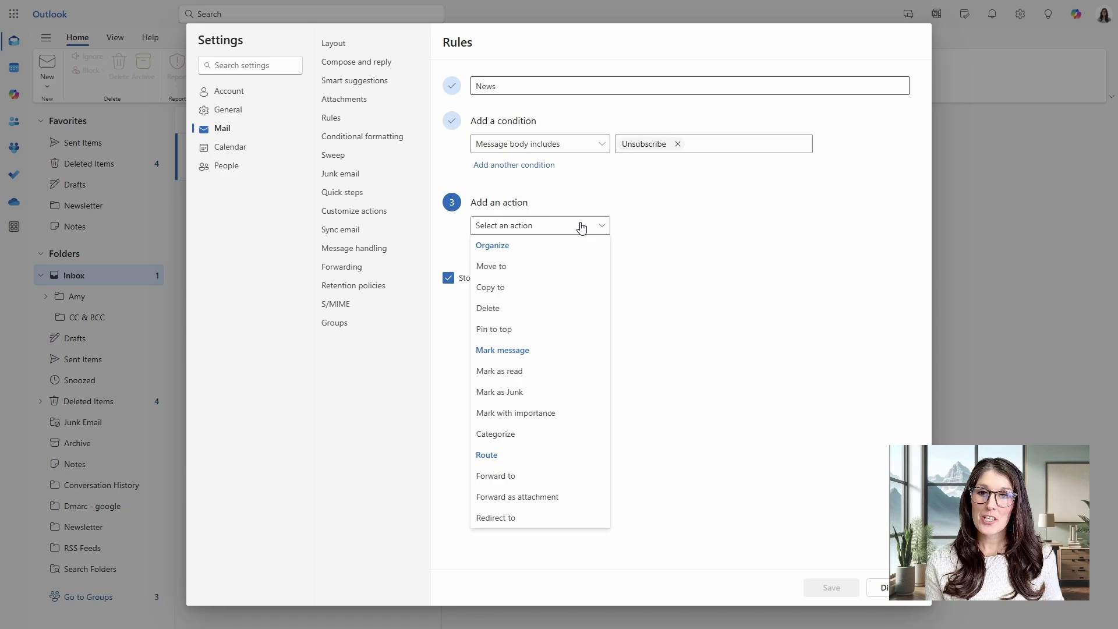
click(563, 267)
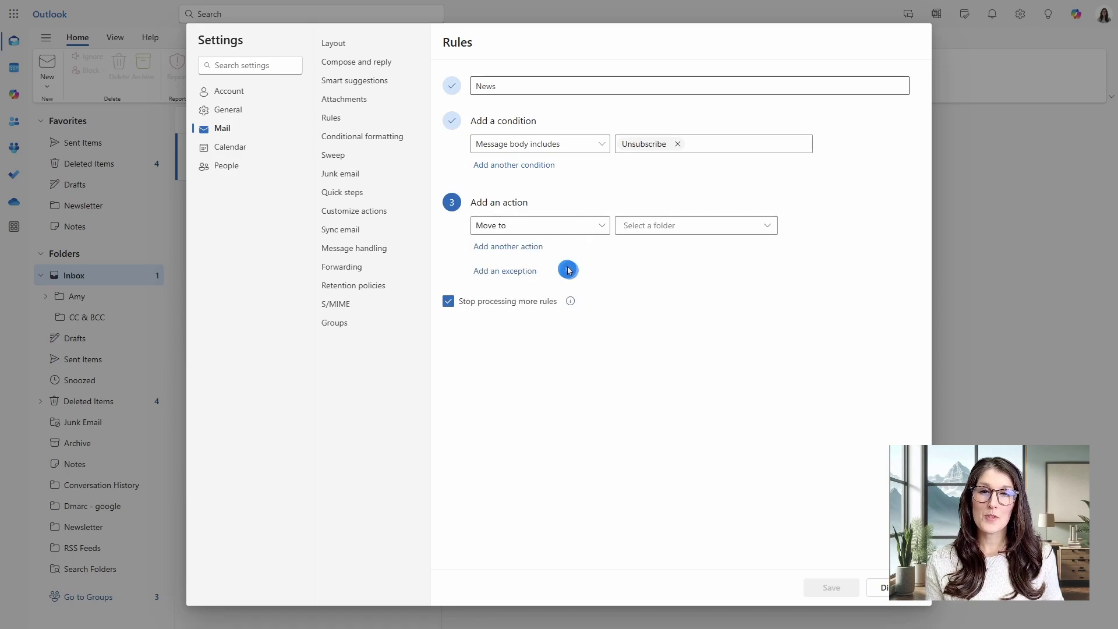
click(758, 232)
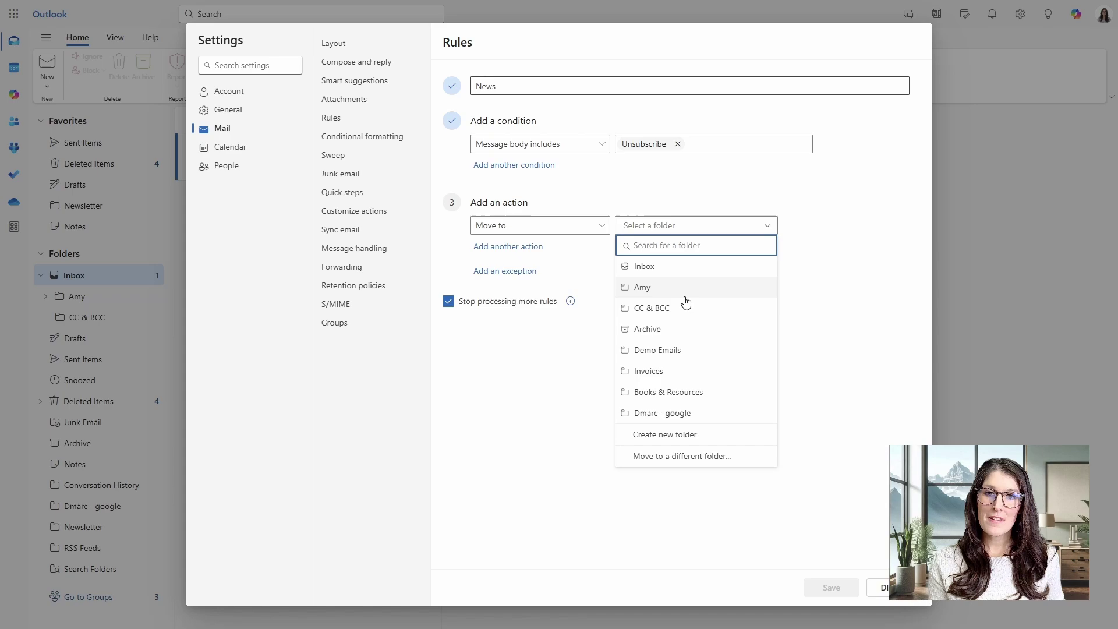
click(675, 457)
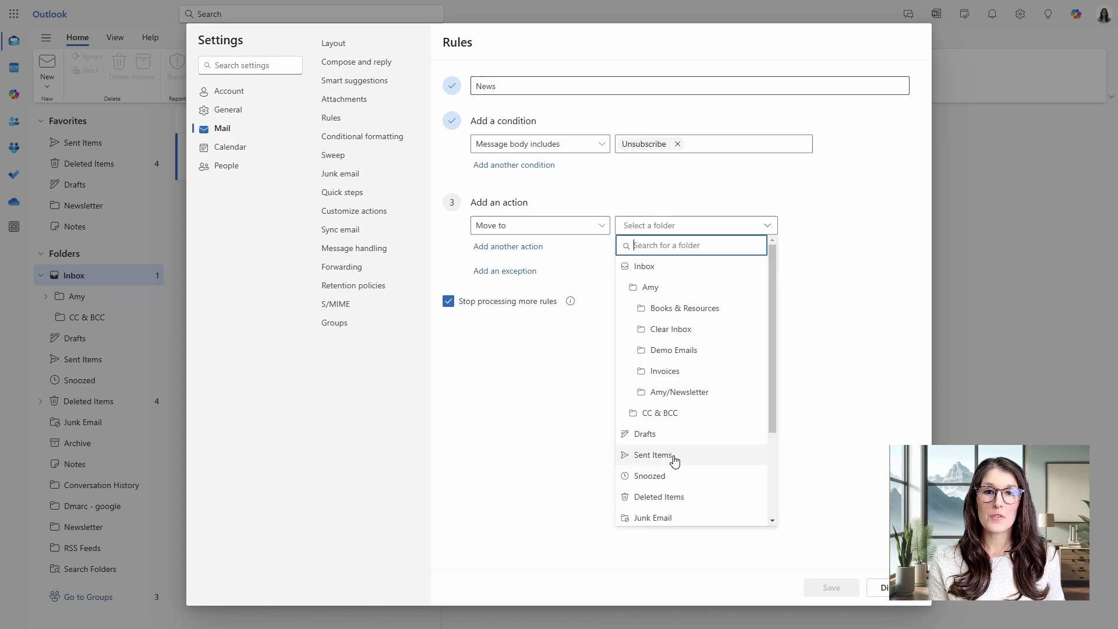
click(687, 395)
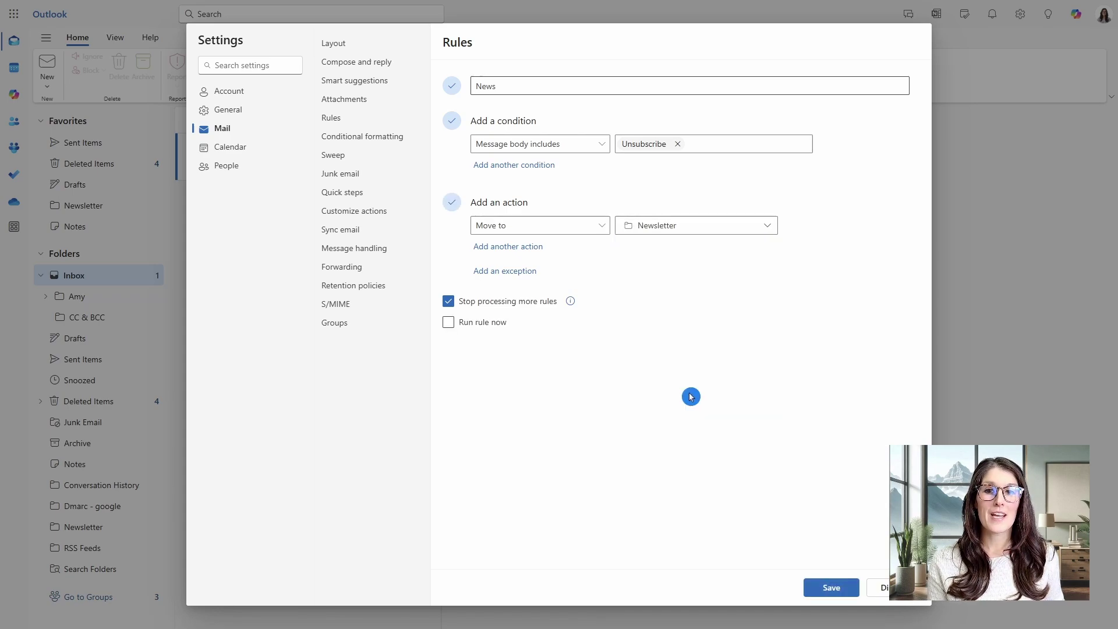
click(448, 323)
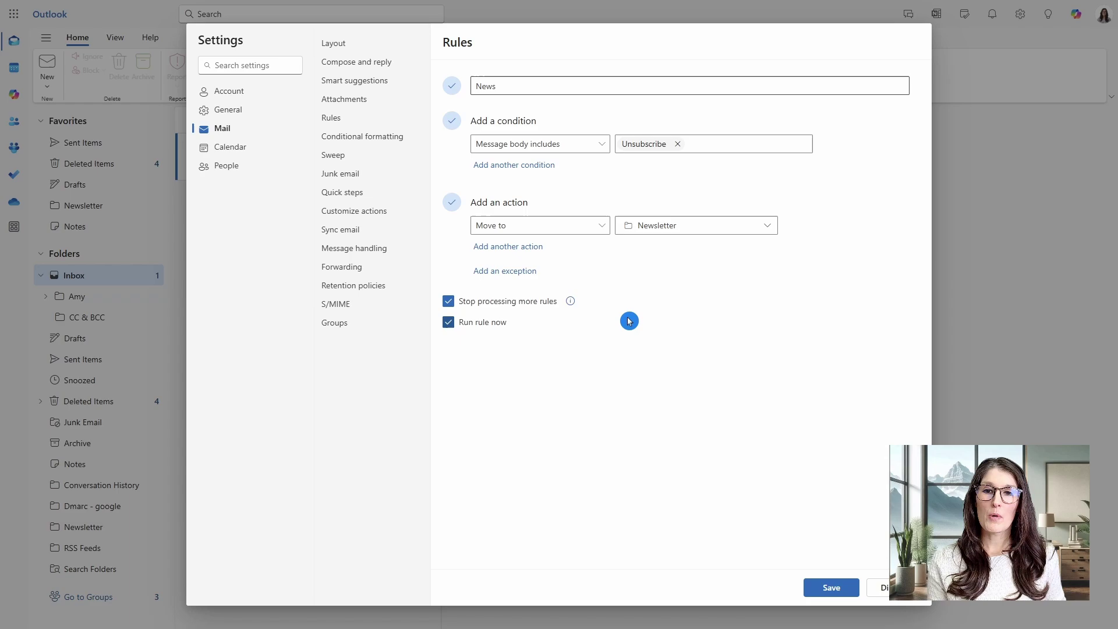
click(831, 588)
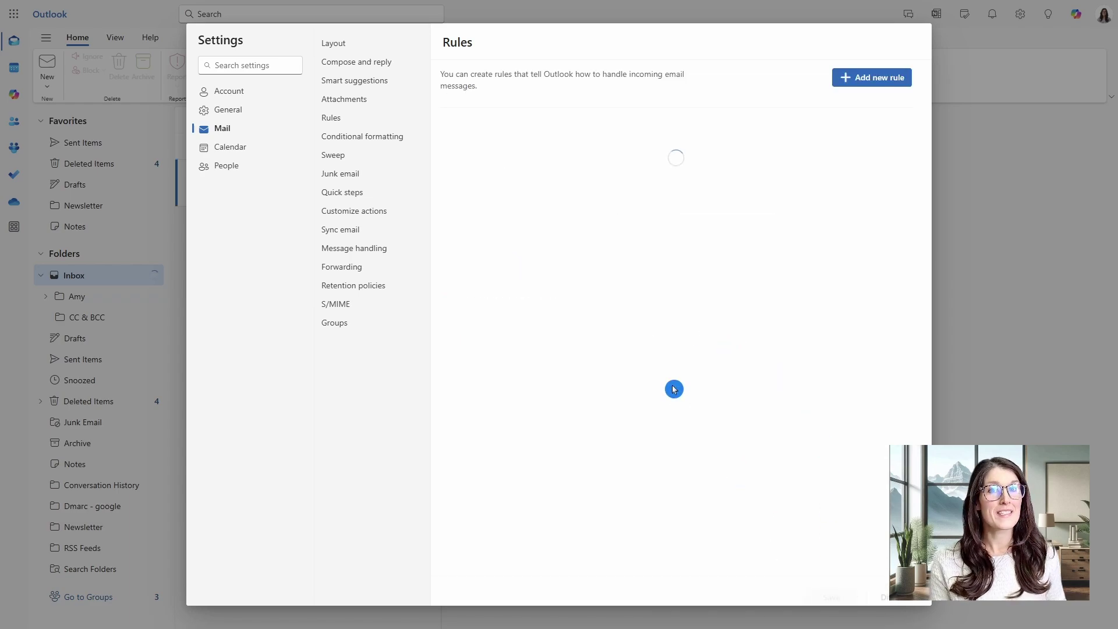
click(1002, 239)
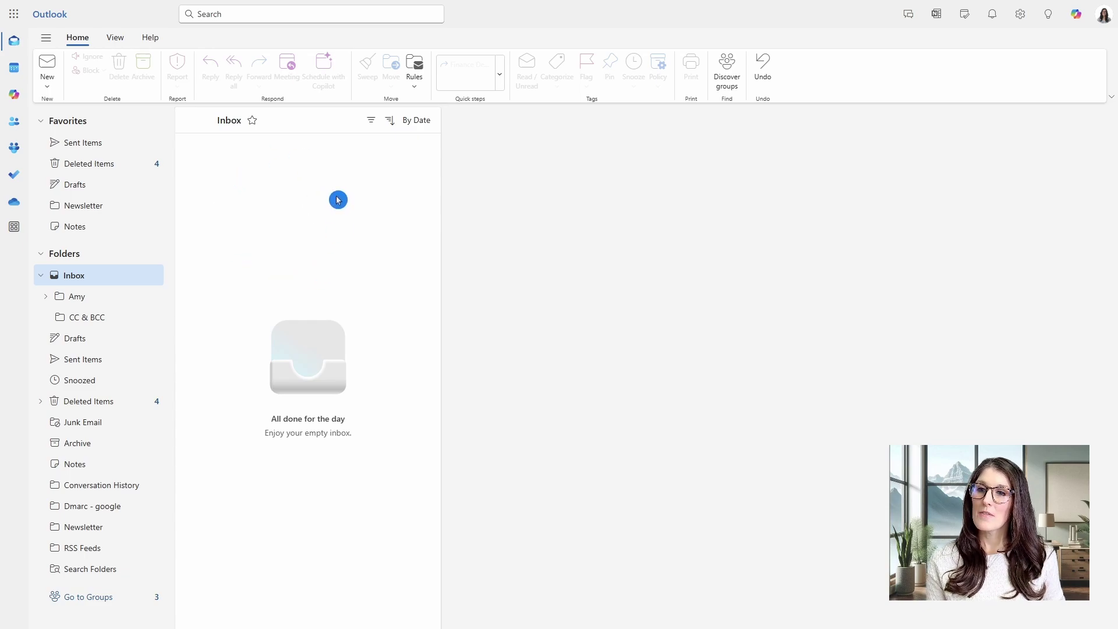
Open the Weekly Newsletter email in the Amy > Newsletter folder
click(45, 297)
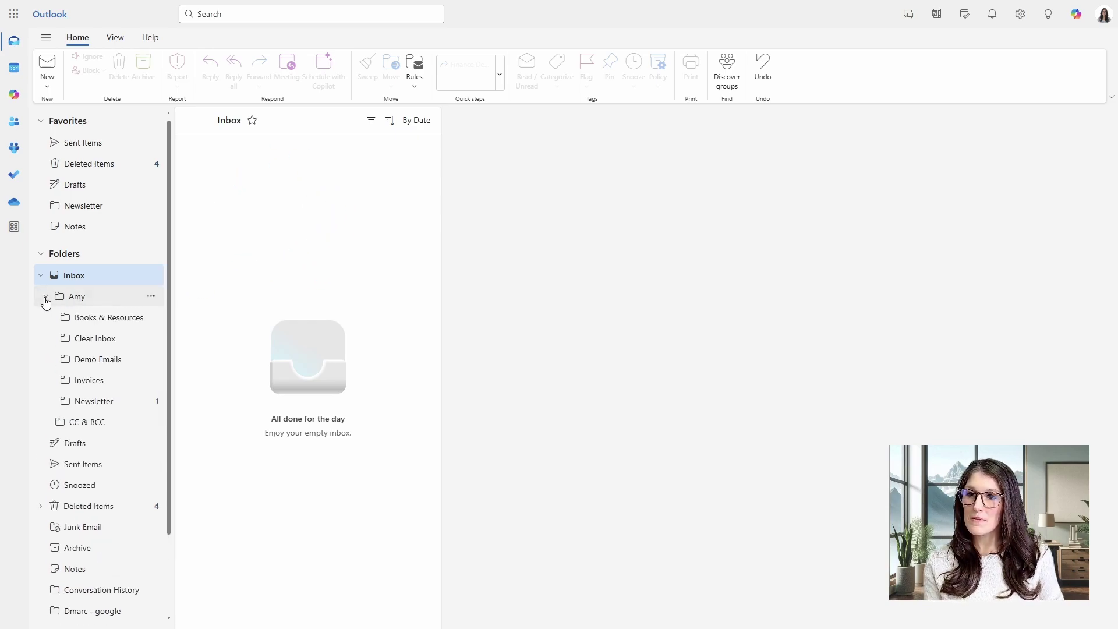
click(110, 407)
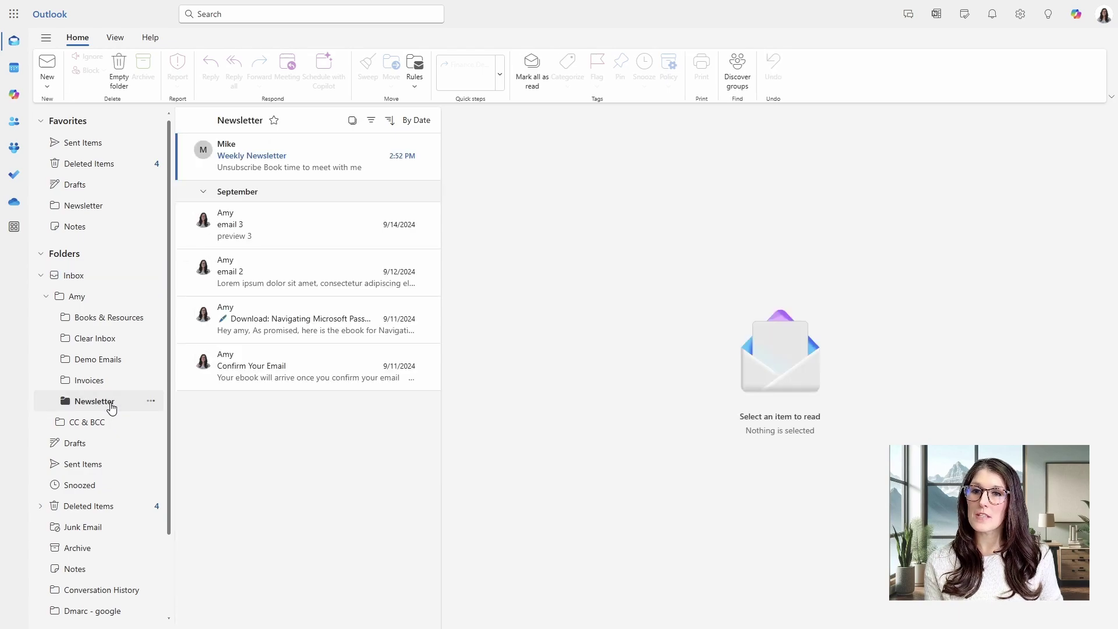
click(295, 153)
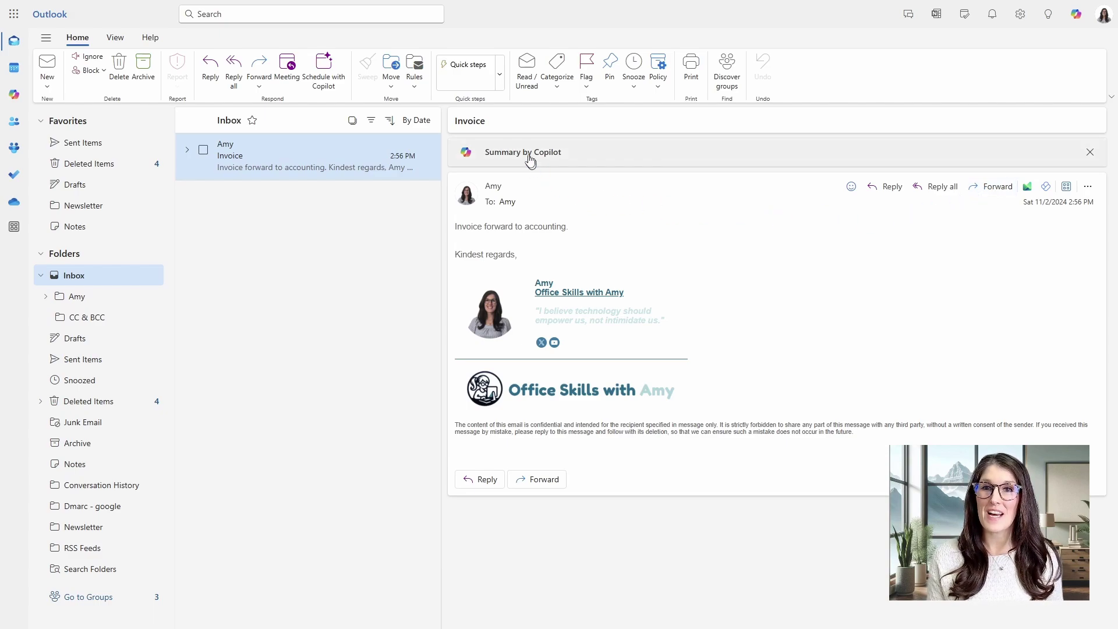
Start a new quick step named Finance in quick steps management
click(500, 68)
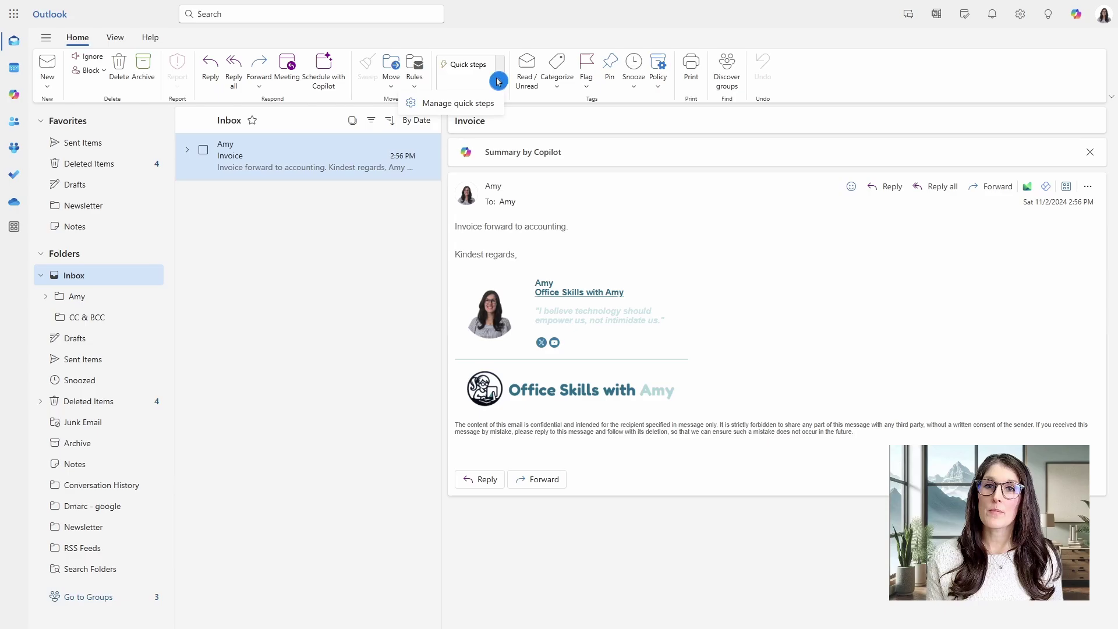
click(495, 102)
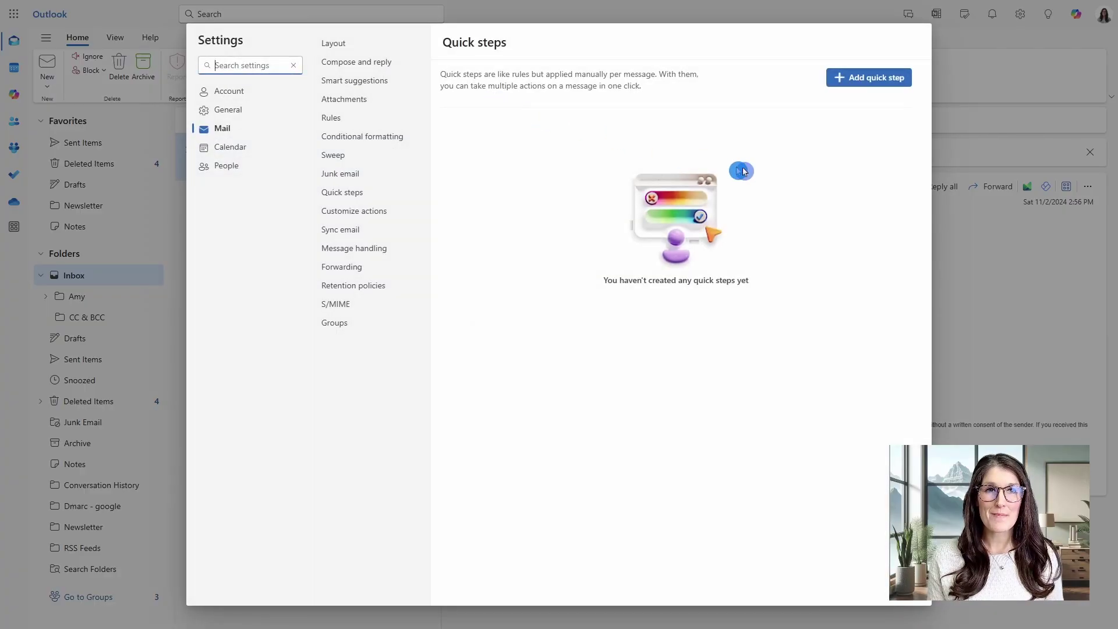
click(860, 84)
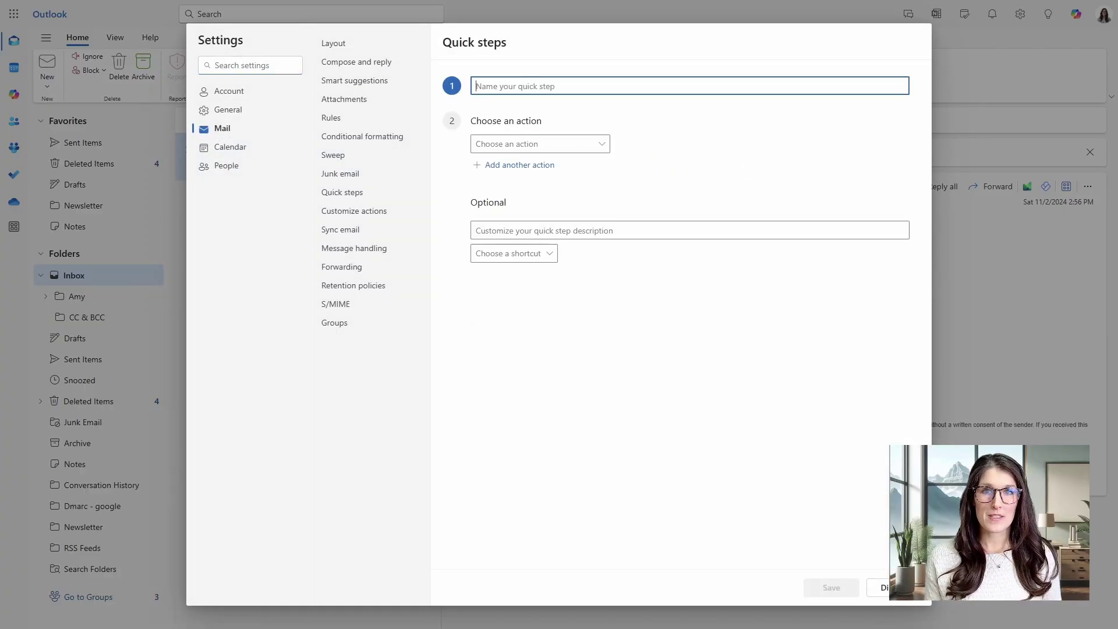
text(F)
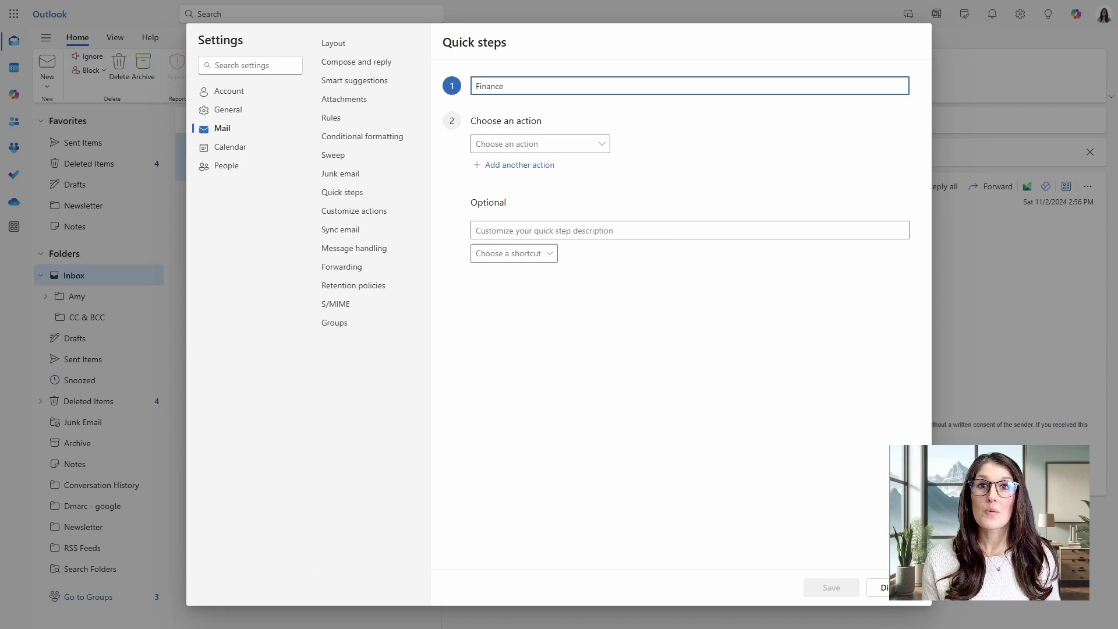
text(inance)
Make Finance forward messages to the suggested contact with shortcut Ctrl+Shift+5, and save it
click(606, 148)
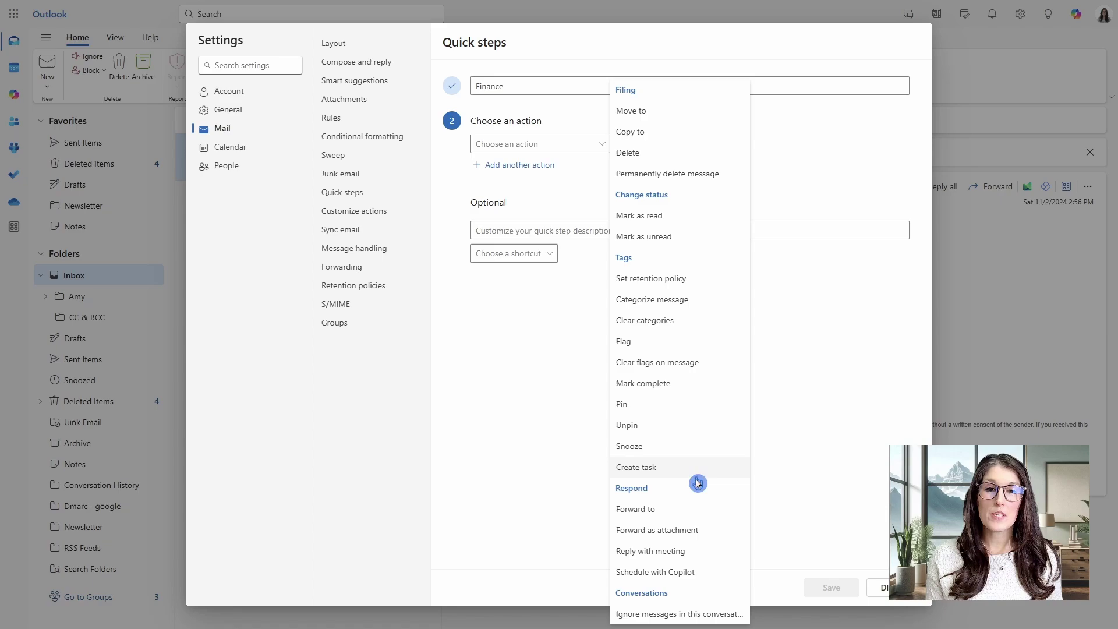
click(695, 514)
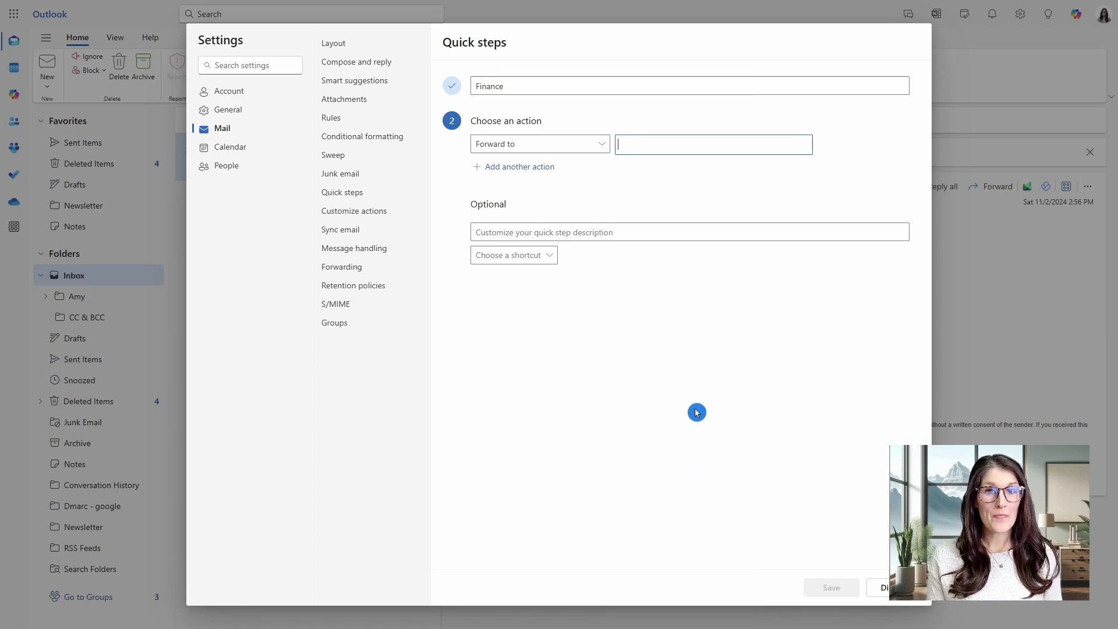
text(mike)
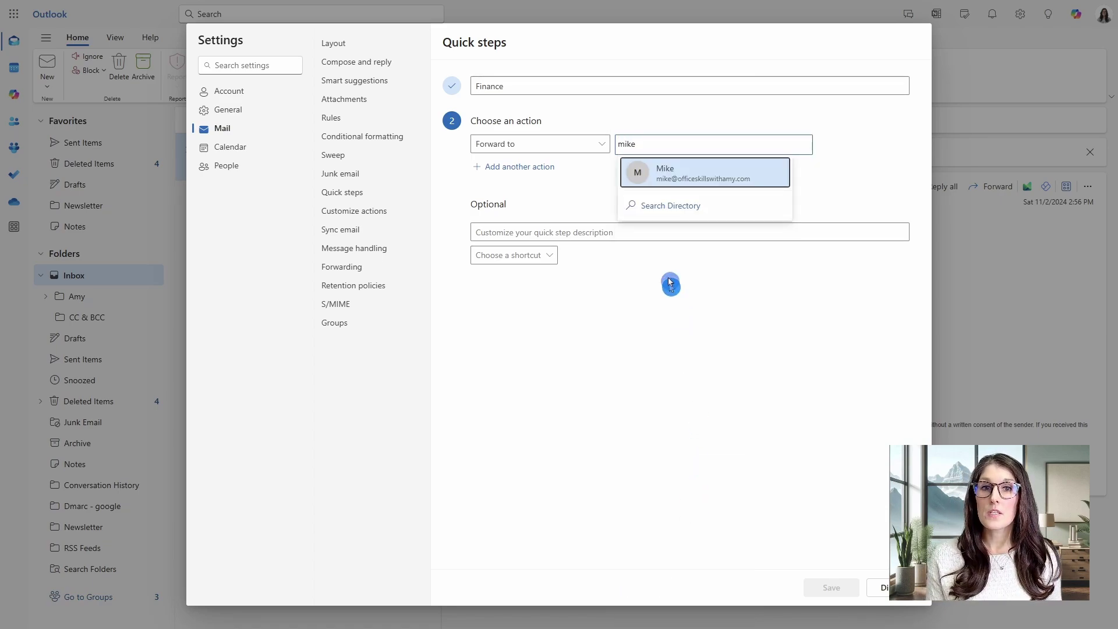
click(664, 172)
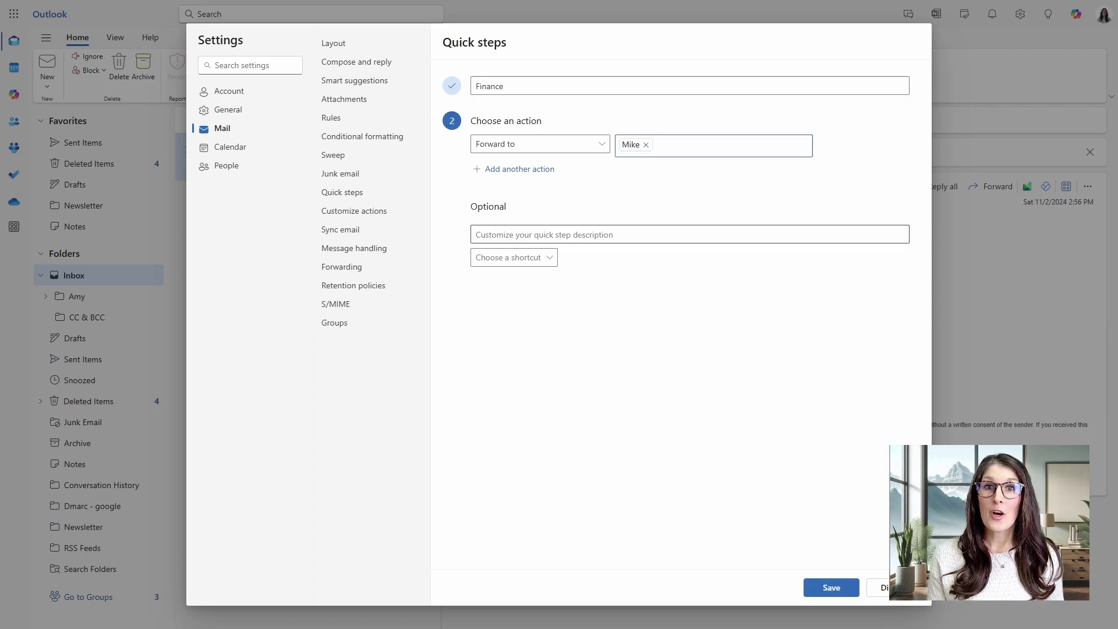
click(545, 262)
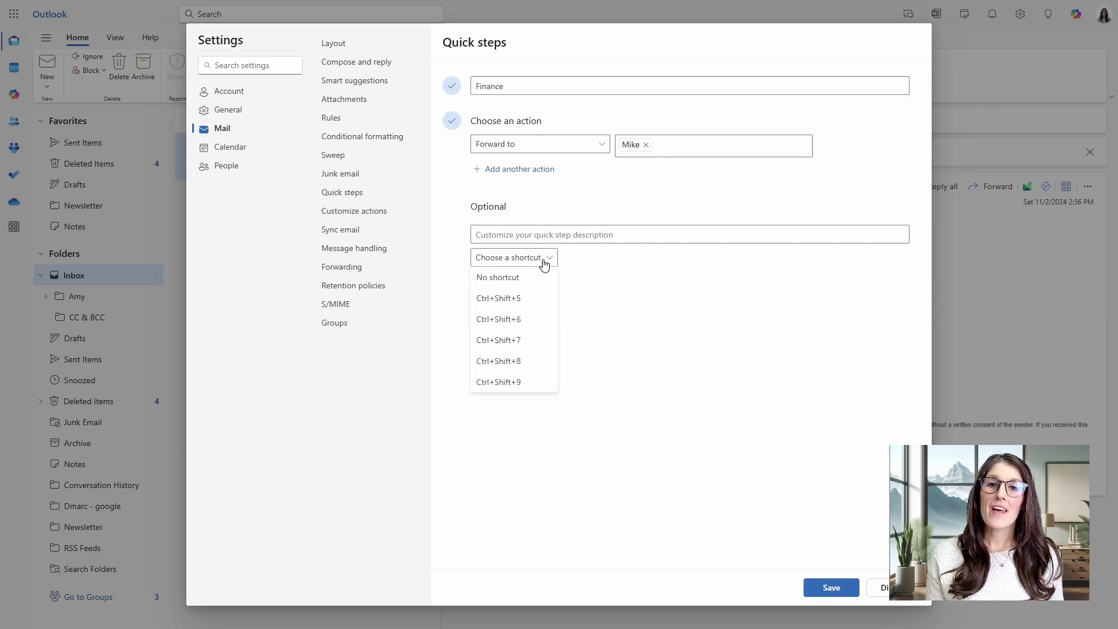
click(519, 299)
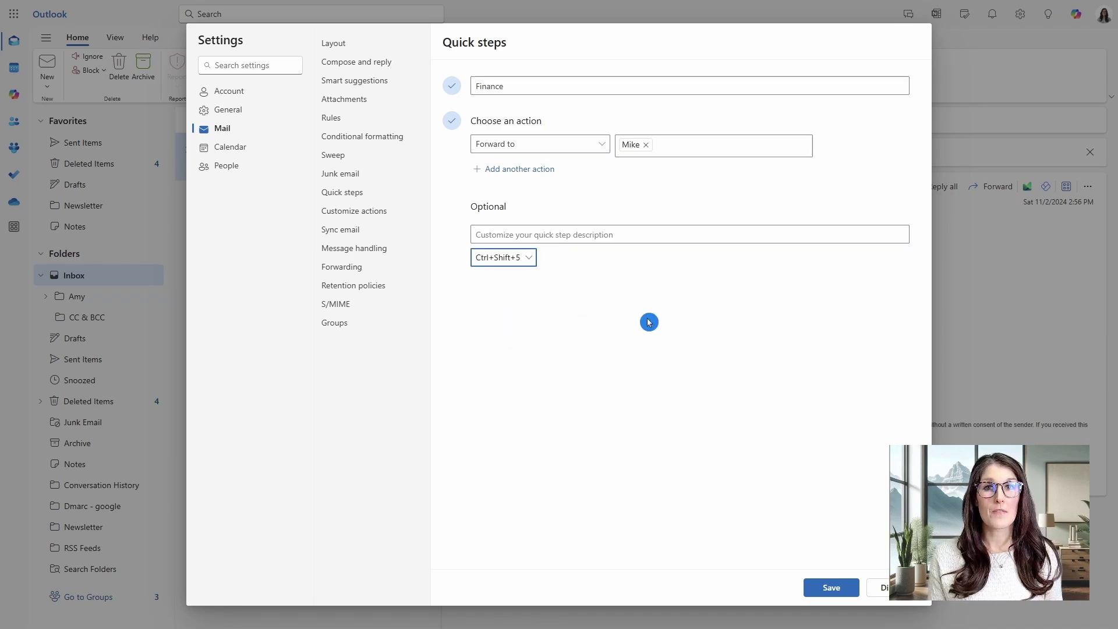
click(829, 590)
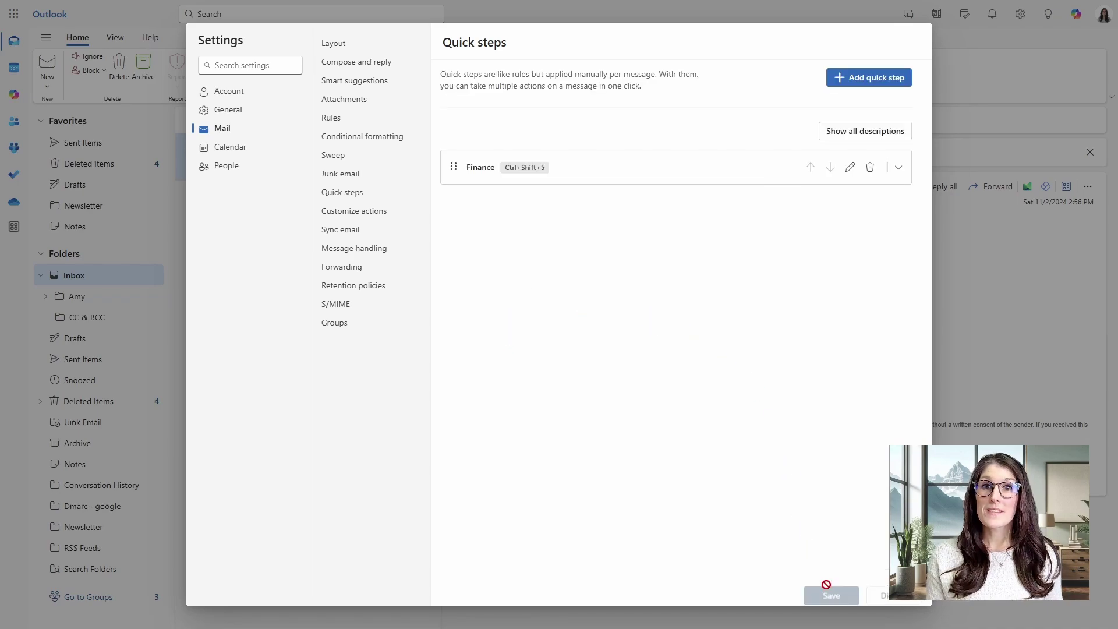
Run the Finance quick step (Ctrl+Shift+5) on the Invoice email to create a Fw: Invoice draft
click(994, 418)
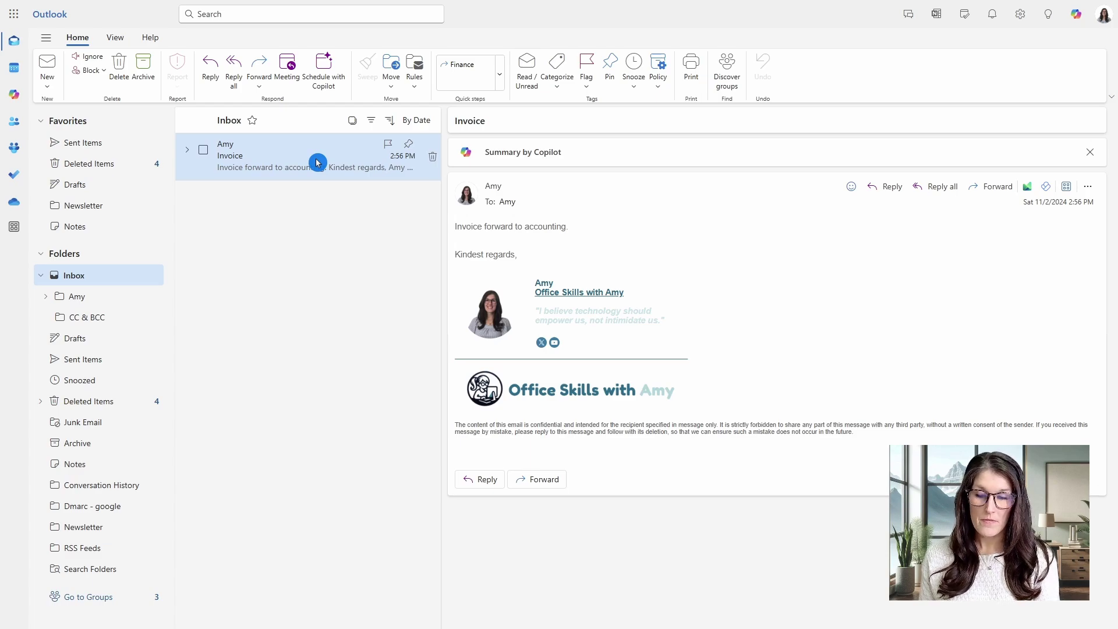
key(ctrl+shift+5)
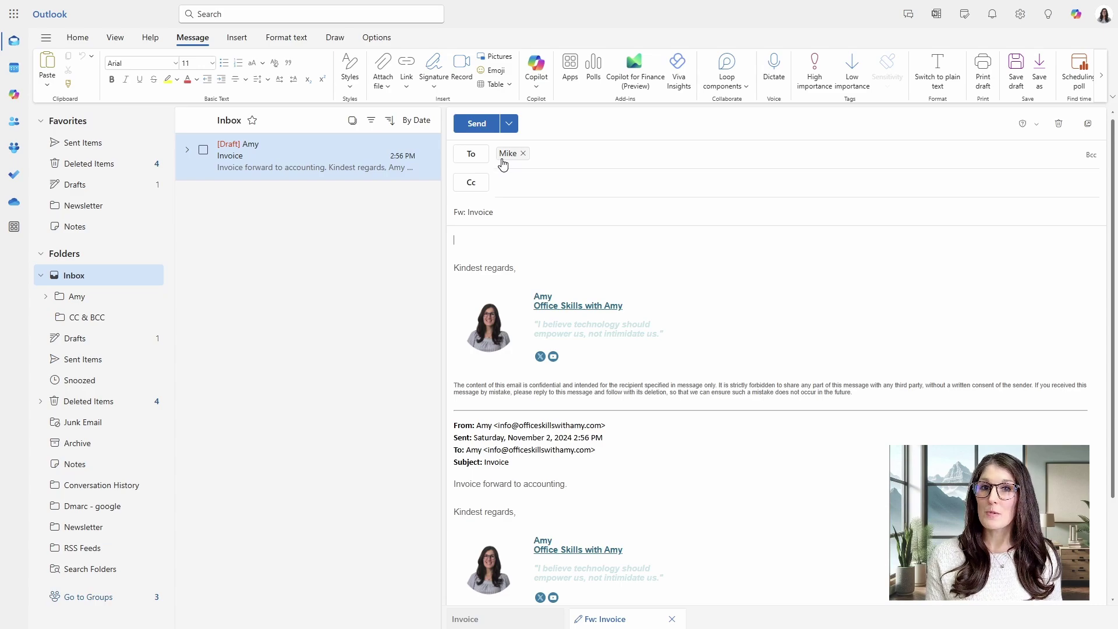
click(599, 147)
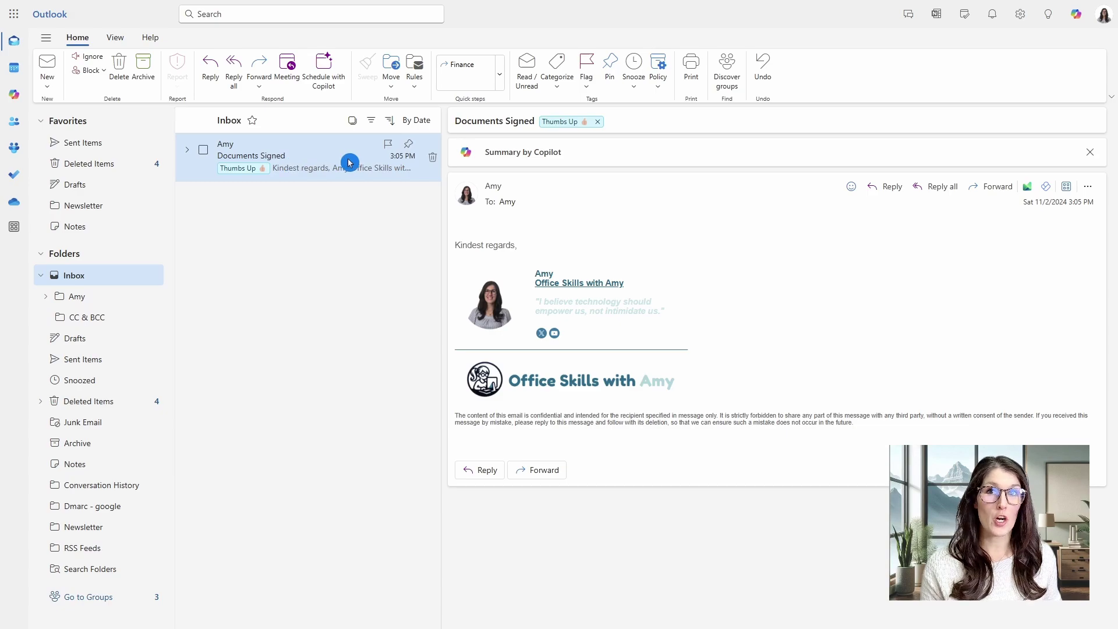
Drag the Documents Signed email into My Day's To Do pane as a task
click(971, 17)
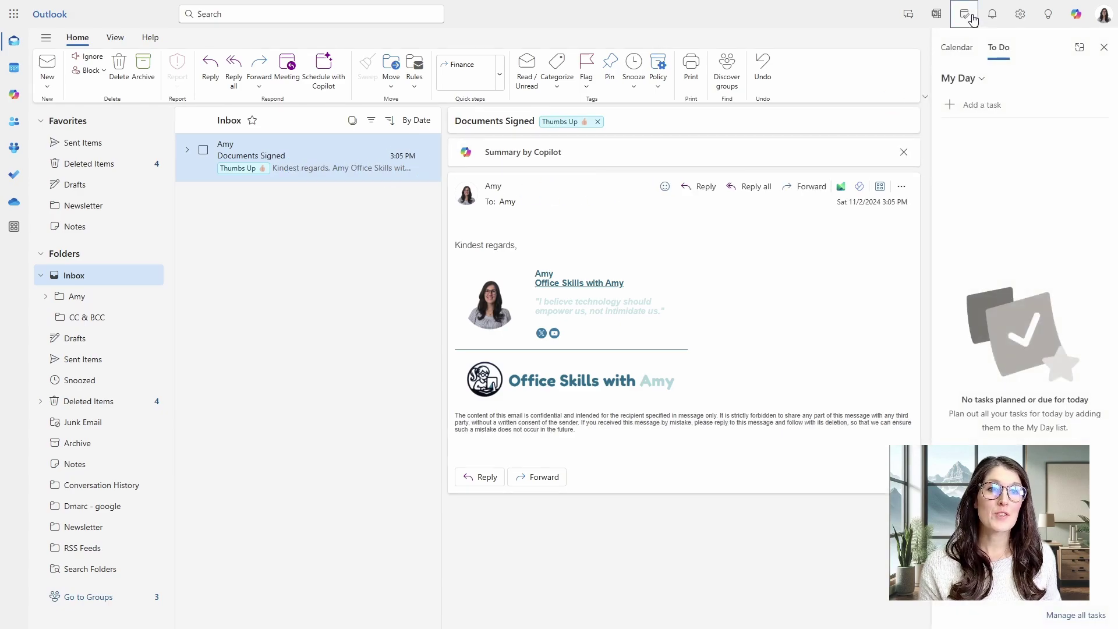
drag(321, 174, 1014, 232)
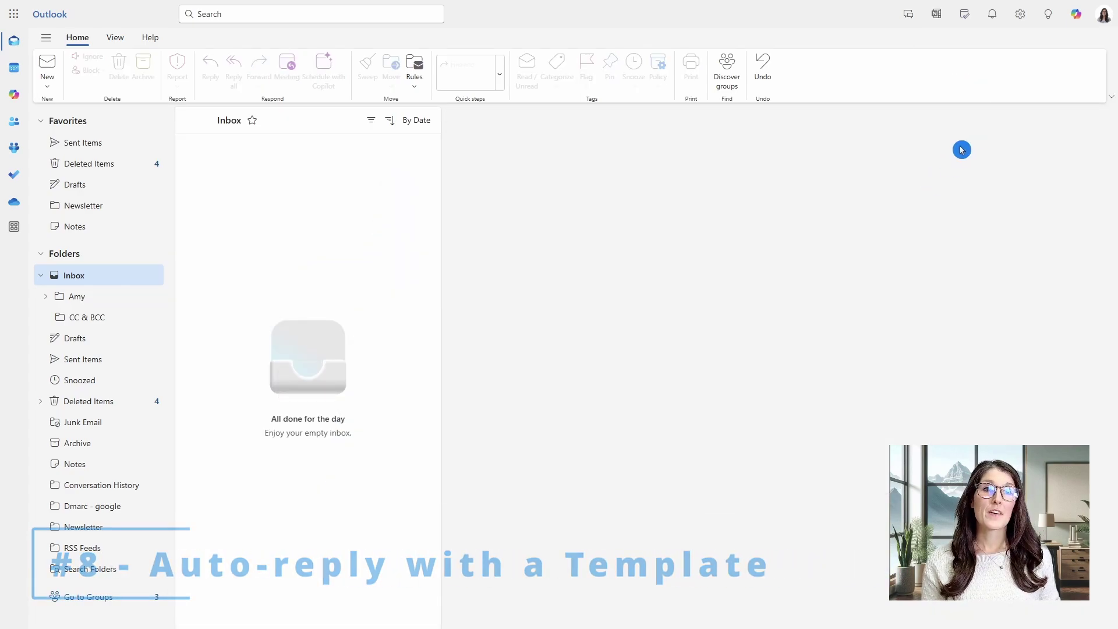
Search settings for 'reply' and open the Automatic replies page
click(1023, 19)
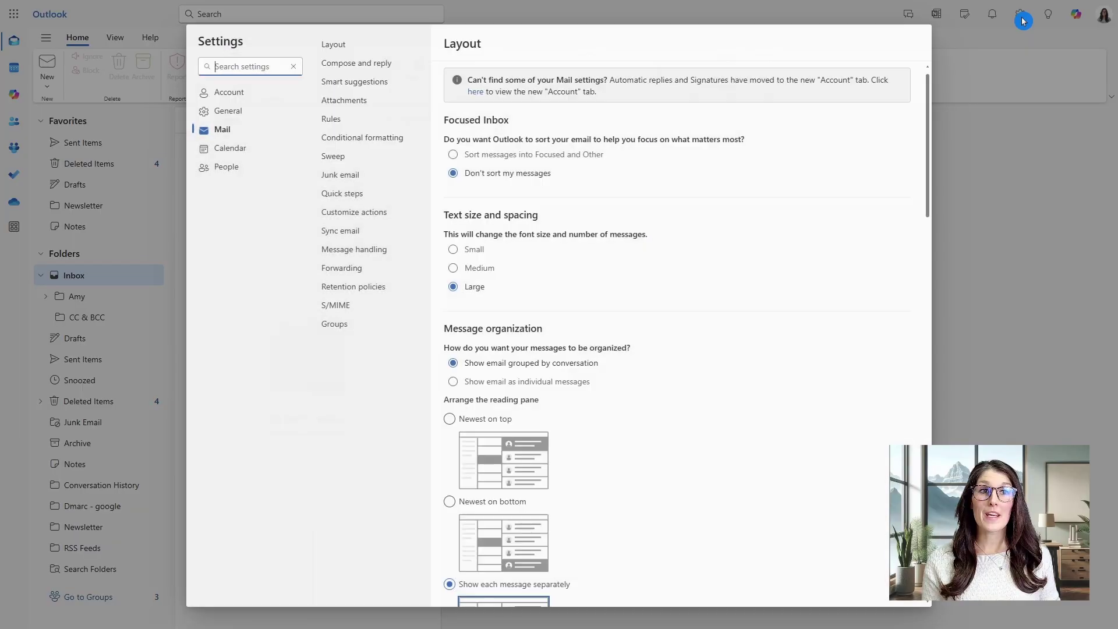
click(454, 171)
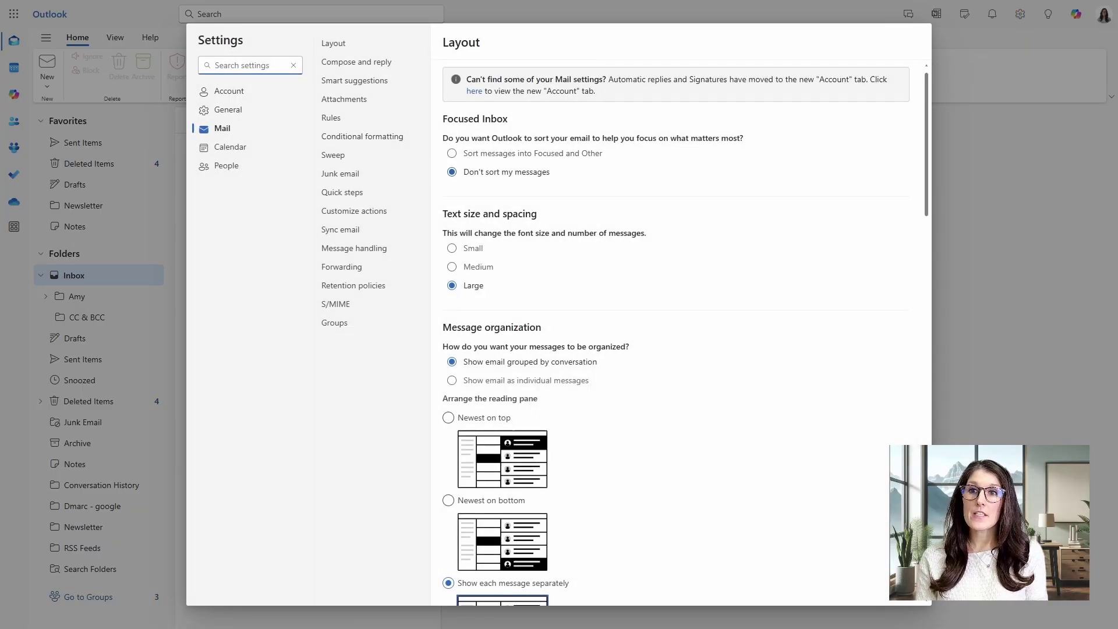
text(reply)
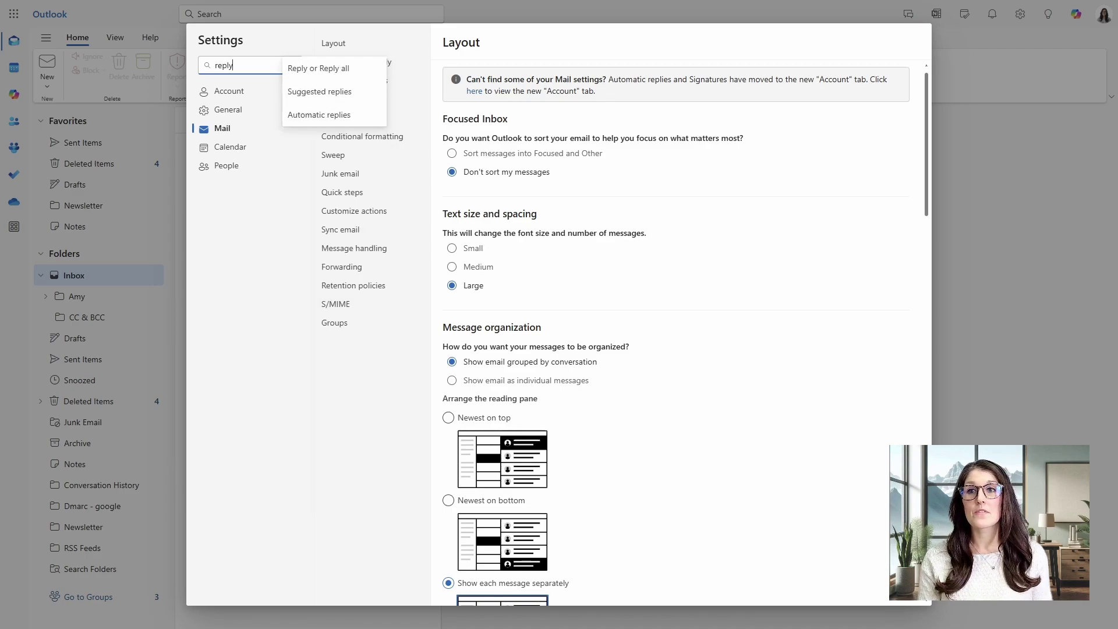
click(356, 117)
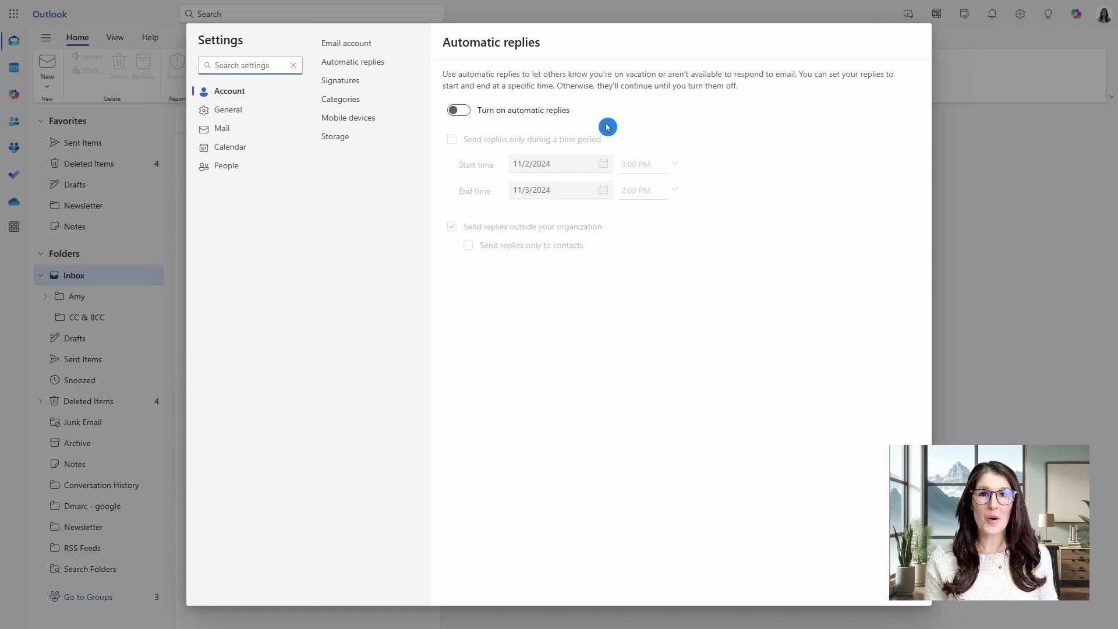
Turn on automatic replies for 11/2/2024 3:00 PM to 11/3/2024 2:00 PM, outside replies to contacts only
click(459, 112)
click(620, 120)
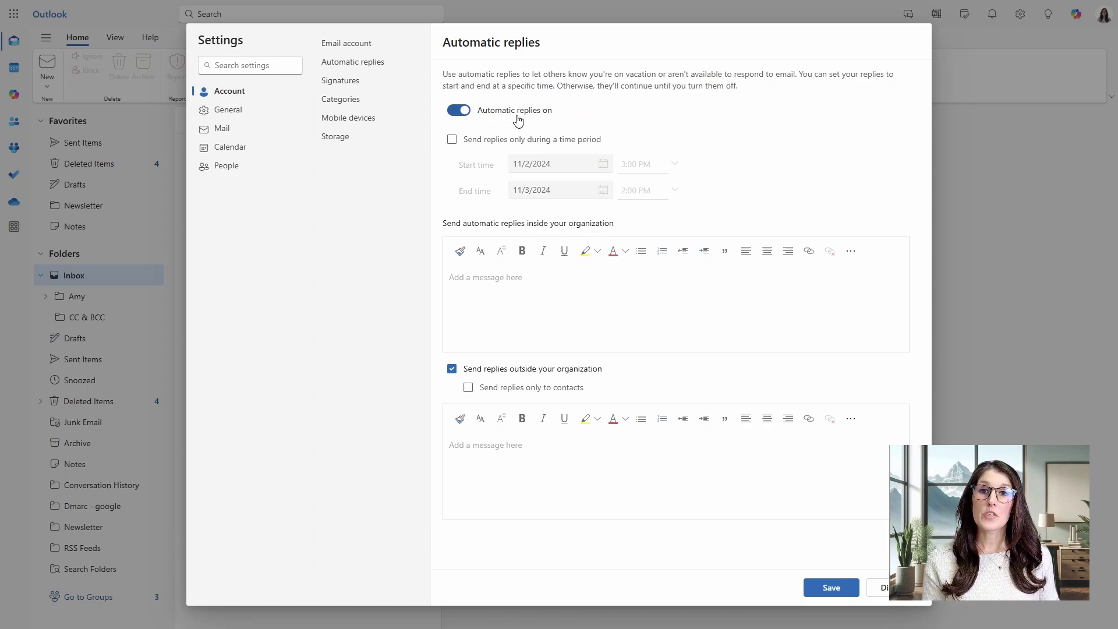
click(452, 140)
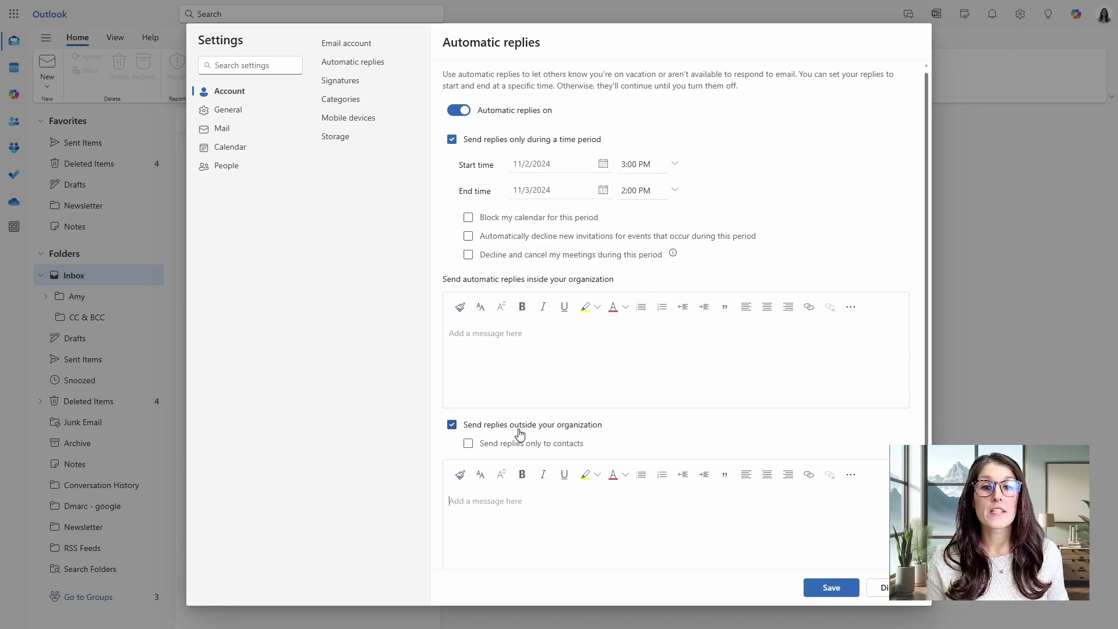
click(594, 441)
text(Comment ✨)
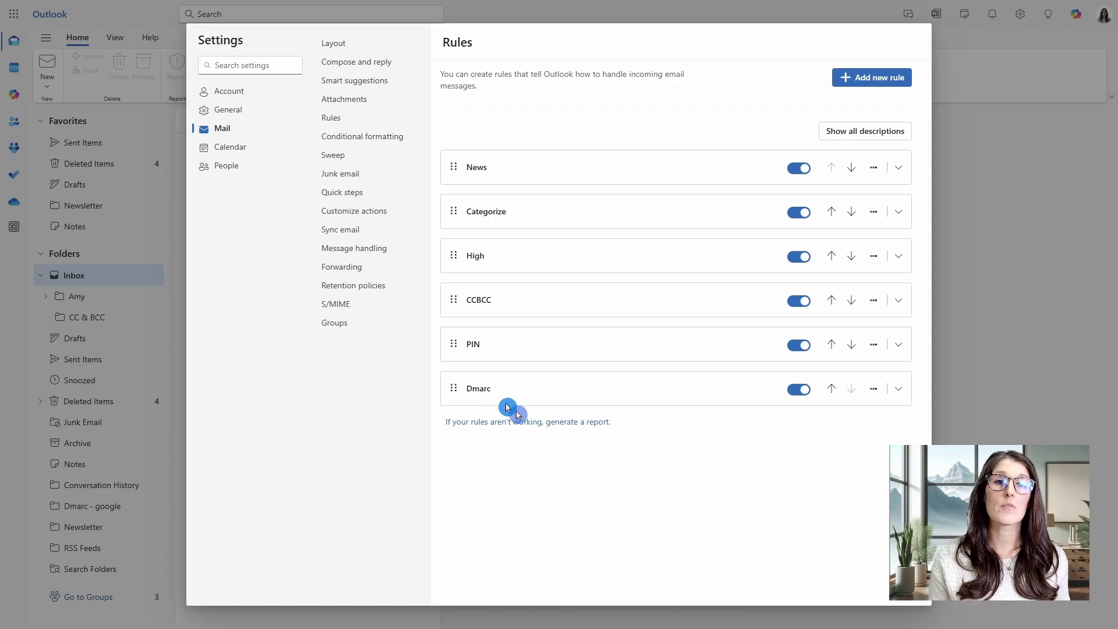
click(874, 169)
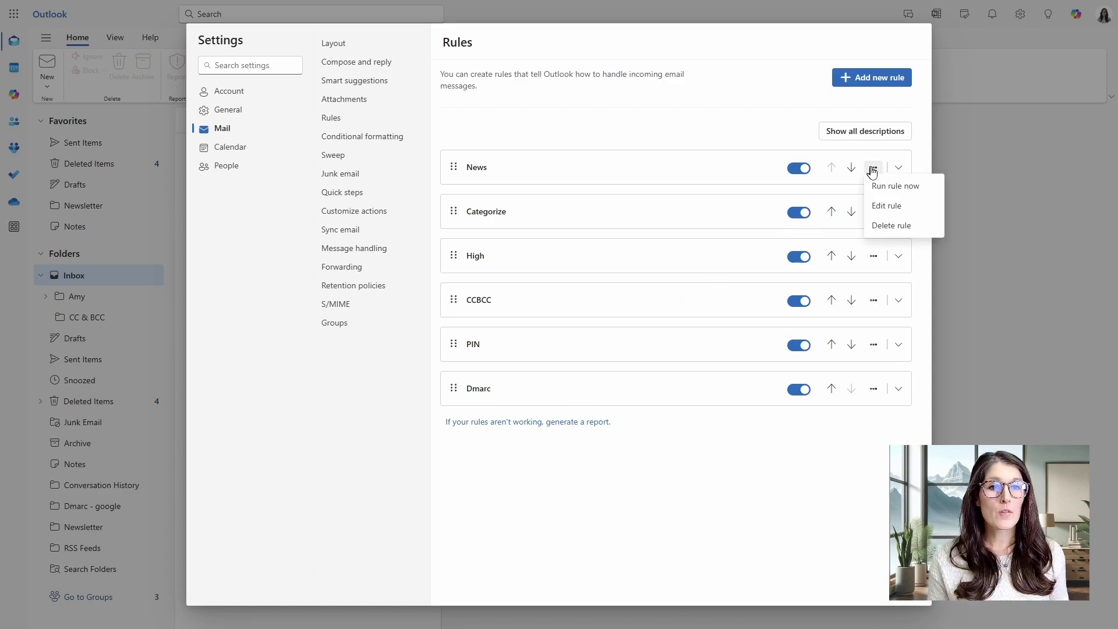
click(876, 205)
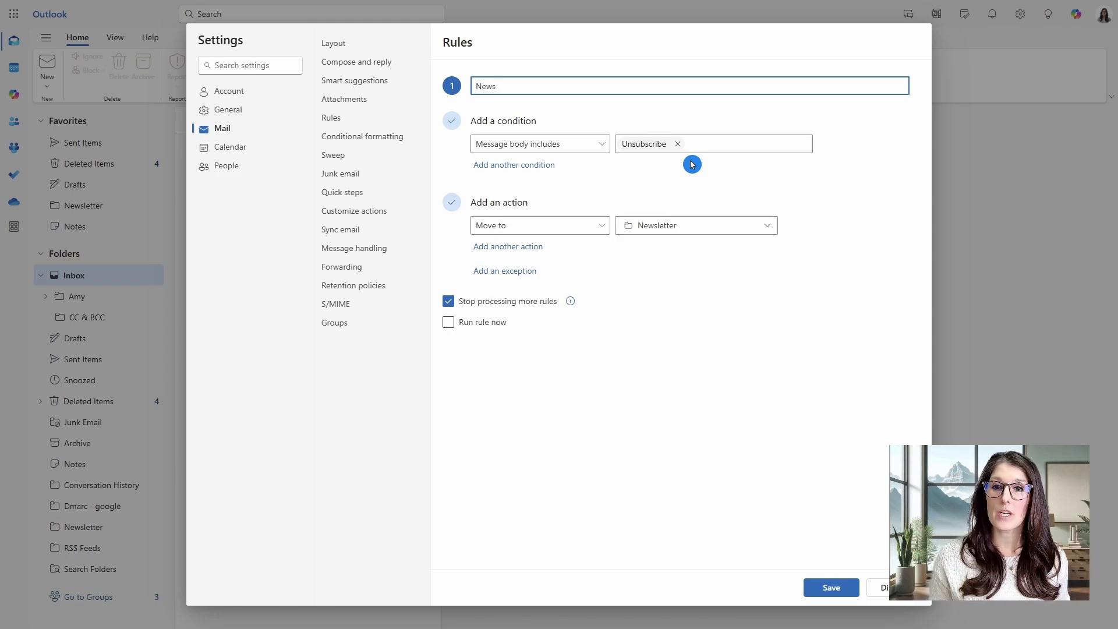
click(881, 590)
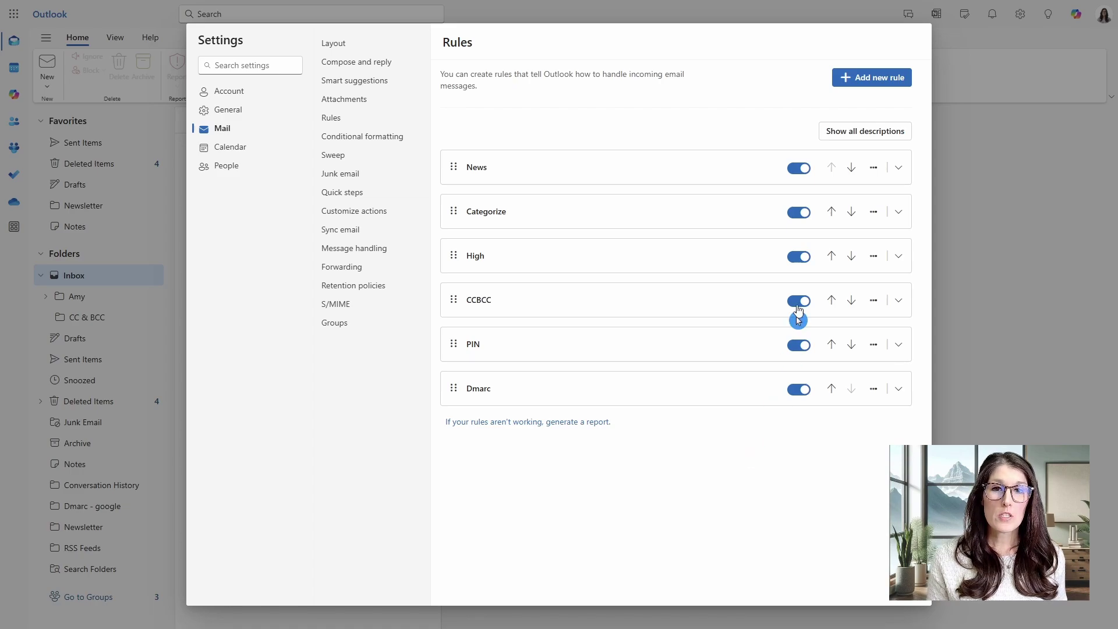
Switch off the News rule, then delete it and confirm the deletion
click(801, 170)
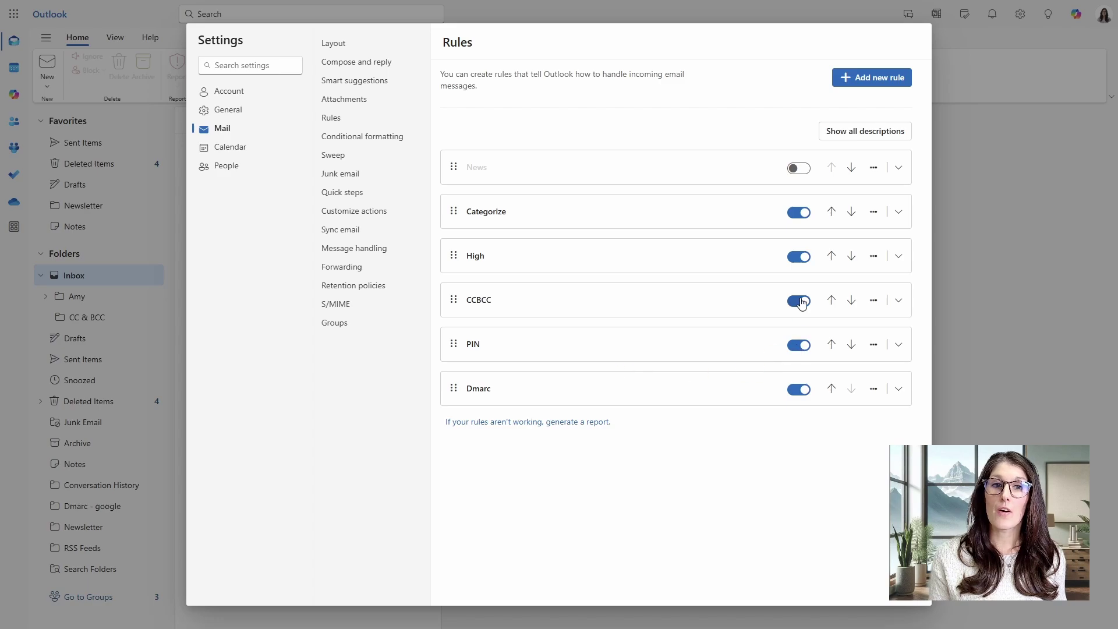
click(873, 169)
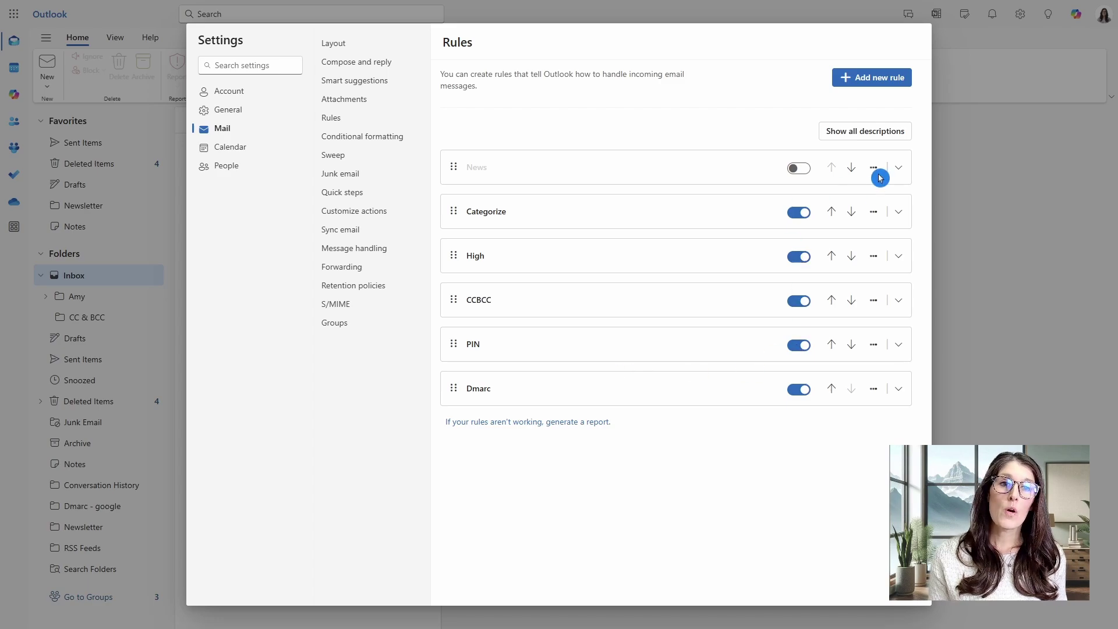
click(900, 227)
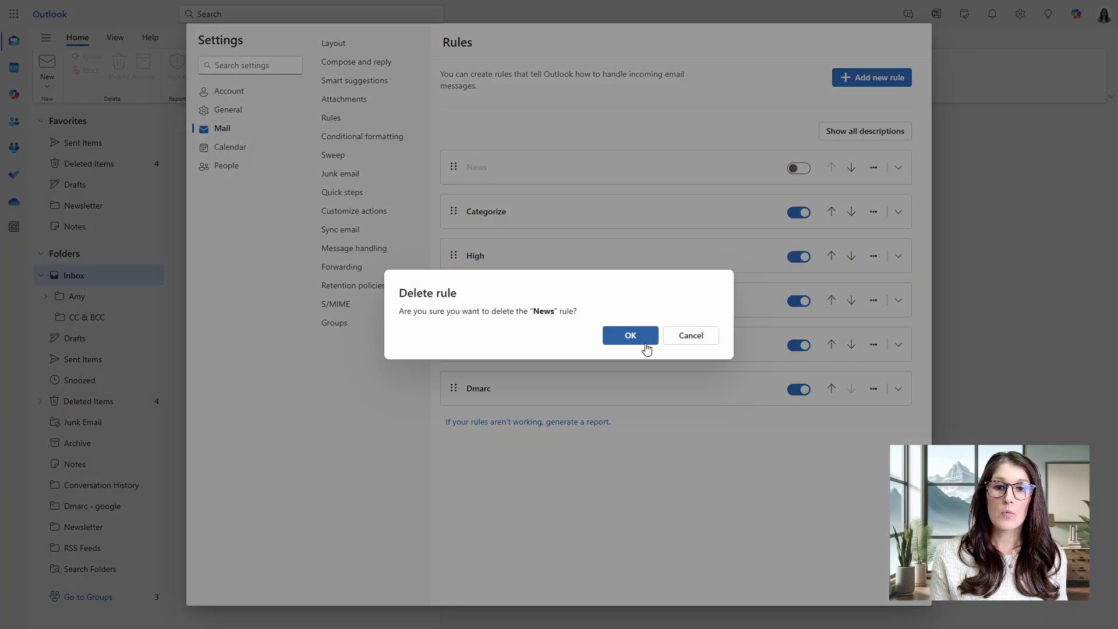
click(644, 342)
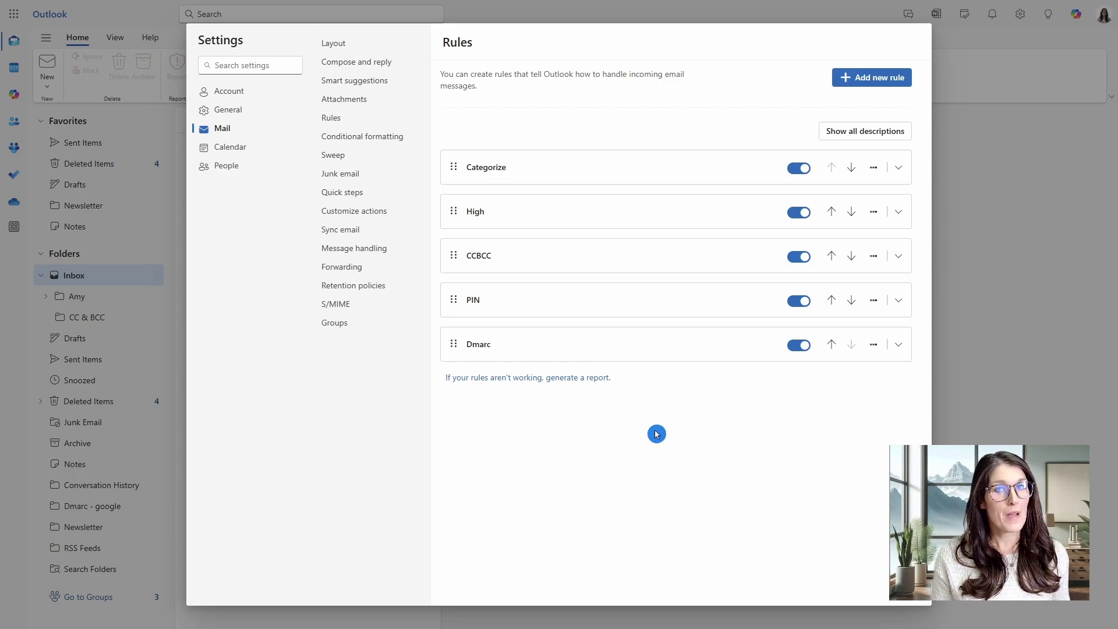